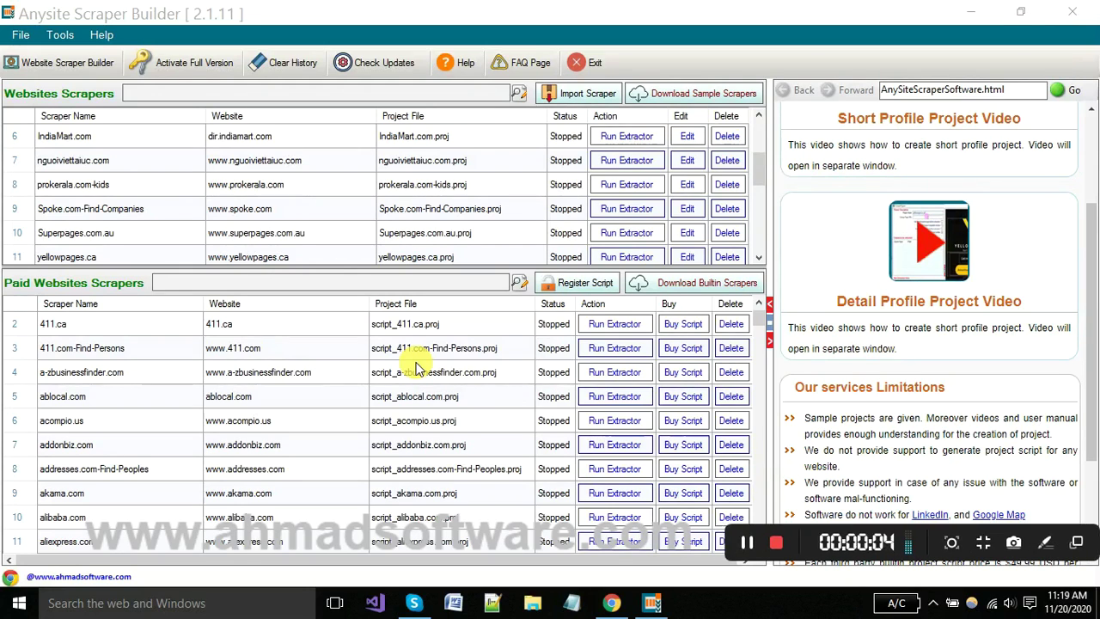
# Find the yelp scraper among the paid website scrapers by searching for "yelp" and run its extractor
pyautogui.click(304, 292)
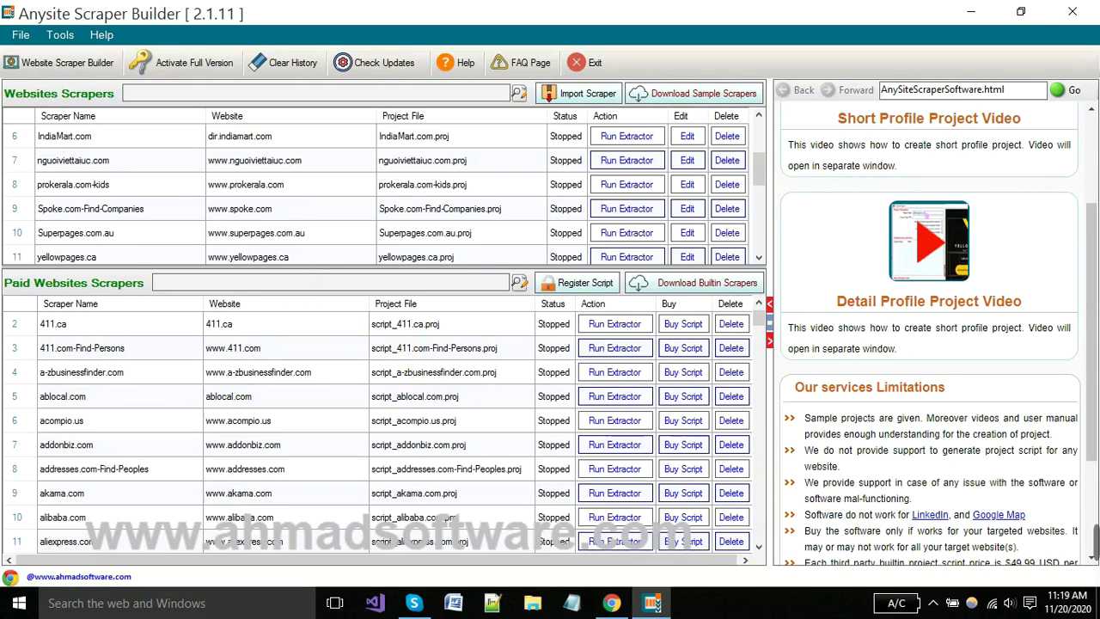
pyautogui.write('yelp')
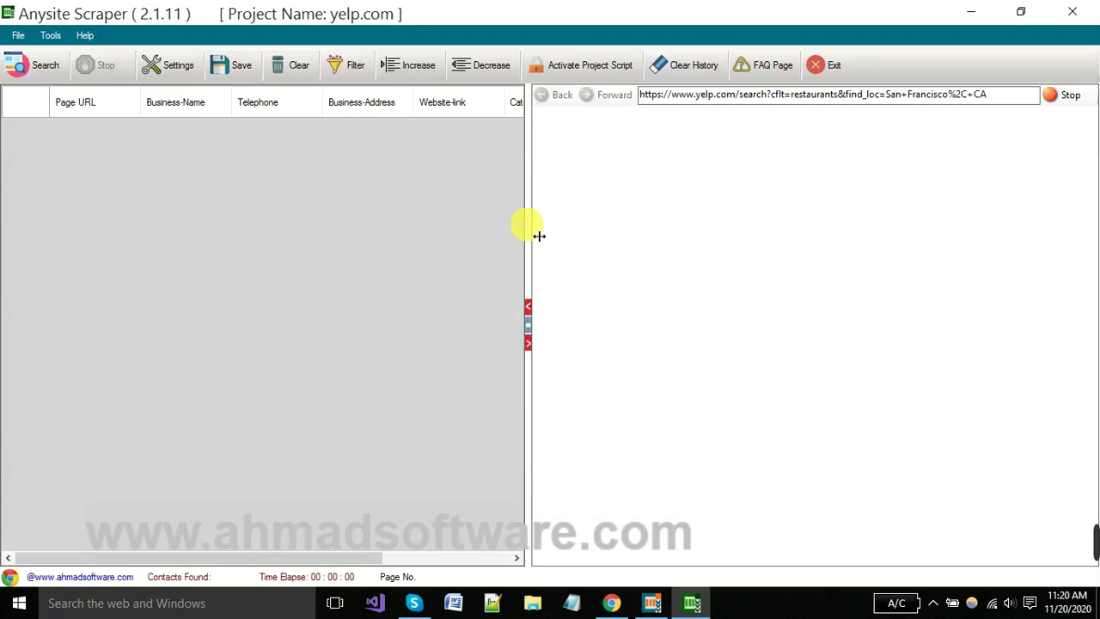
# Widen the browser pane and look through the San Francisco restaurant listings on Yelp
pyautogui.moveTo(539, 235); pyautogui.dragTo(412, 214)
pyautogui.moveTo(216, 559)
pyautogui.mouseDown()
pyautogui.moveTo(335, 557)
pyautogui.moveTo(215, 555)
pyautogui.mouseUp()
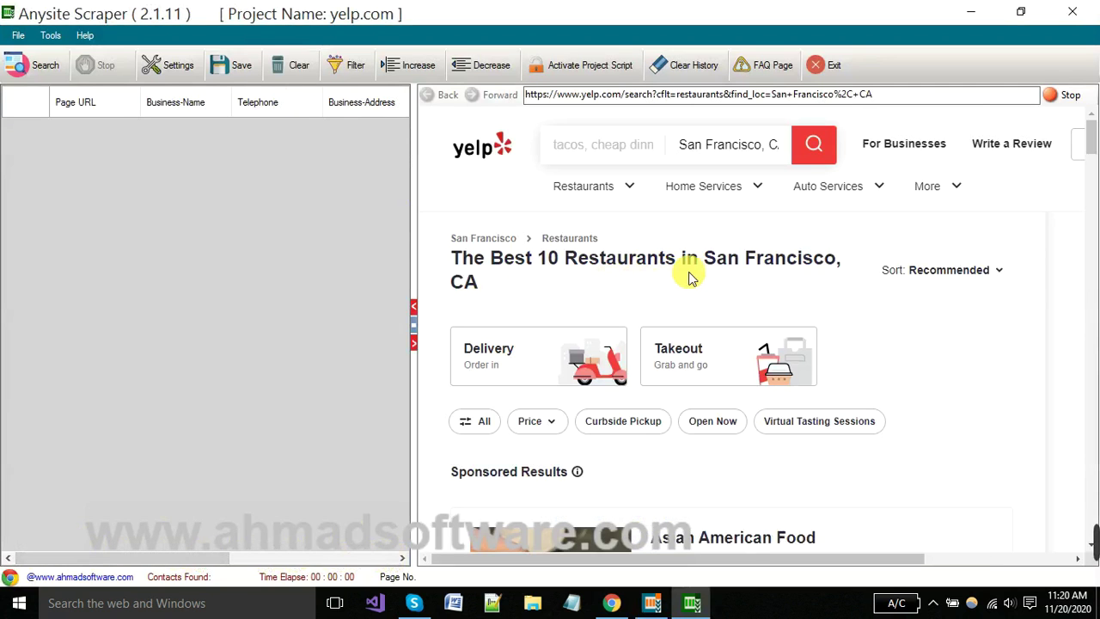
pyautogui.moveTo(416, 221); pyautogui.dragTo(337, 221)
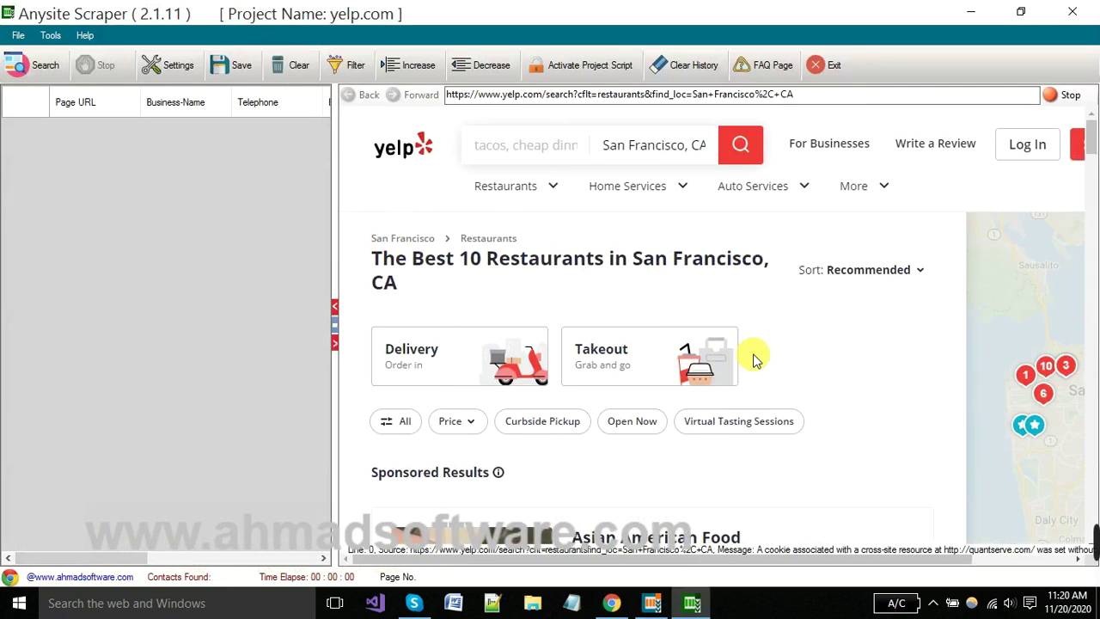
pyautogui.moveTo(665, 557)
pyautogui.mouseDown()
pyautogui.moveTo(744, 556)
pyautogui.moveTo(645, 556)
pyautogui.mouseUp()
pyautogui.scroll(-4, 663, 258)
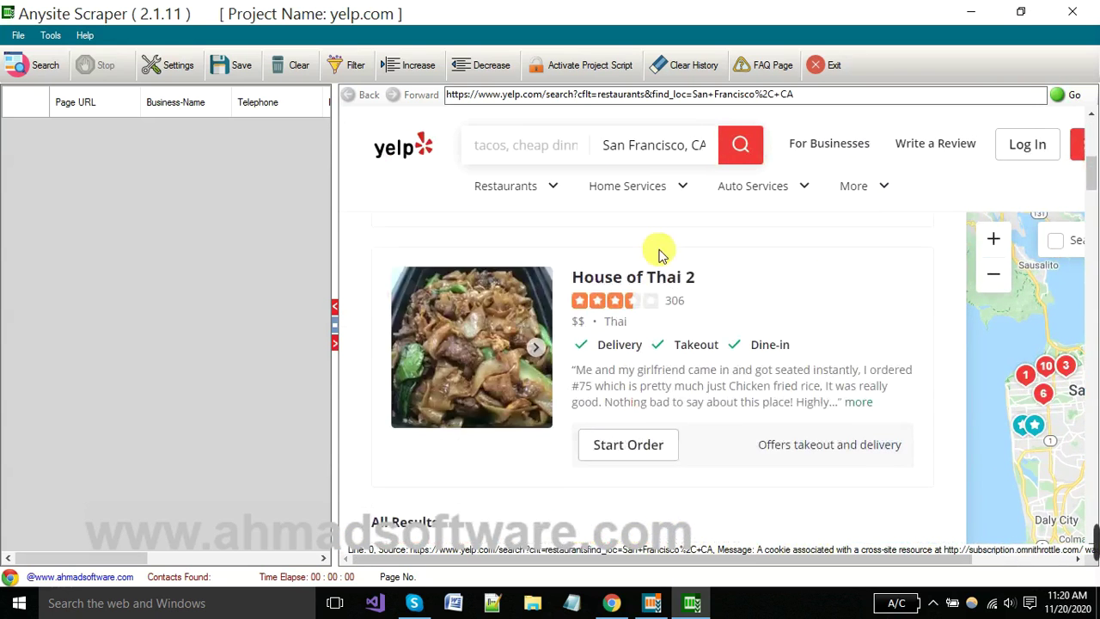
pyautogui.scroll(4, 659, 248)
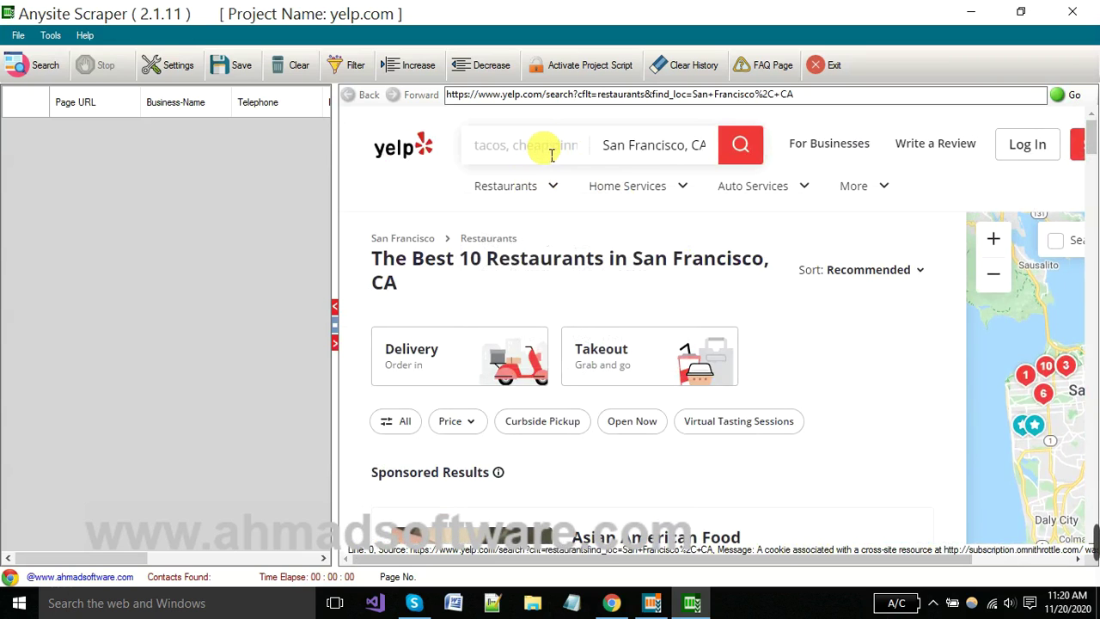
# Search Yelp for Plumbers in San Francisco, CA using the suggested category and look through the listings
pyautogui.click(552, 153)
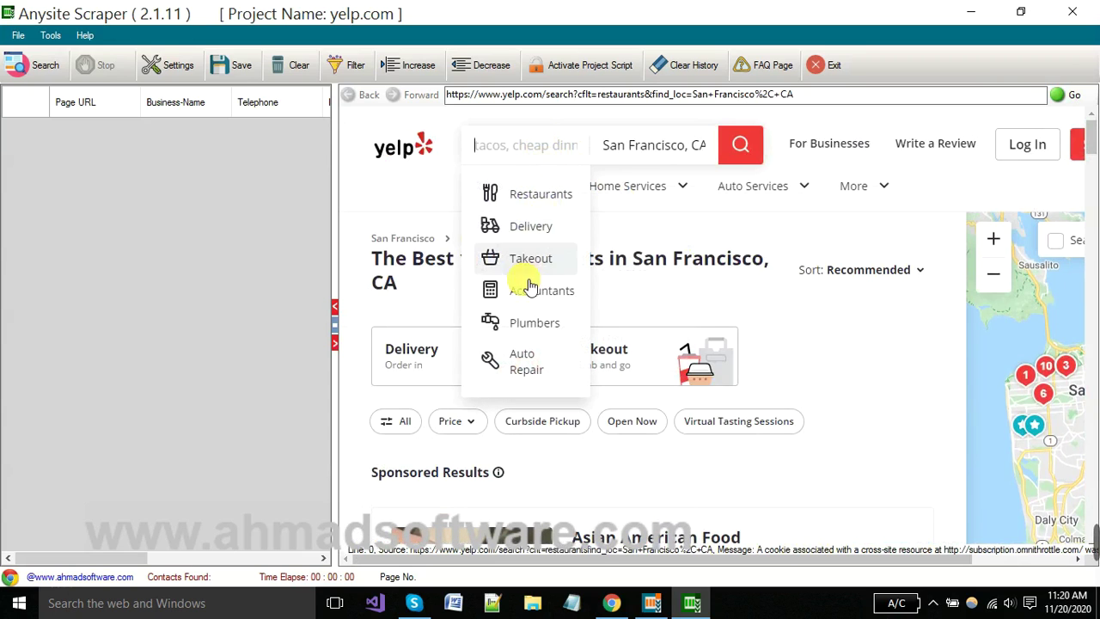
pyautogui.click(534, 328)
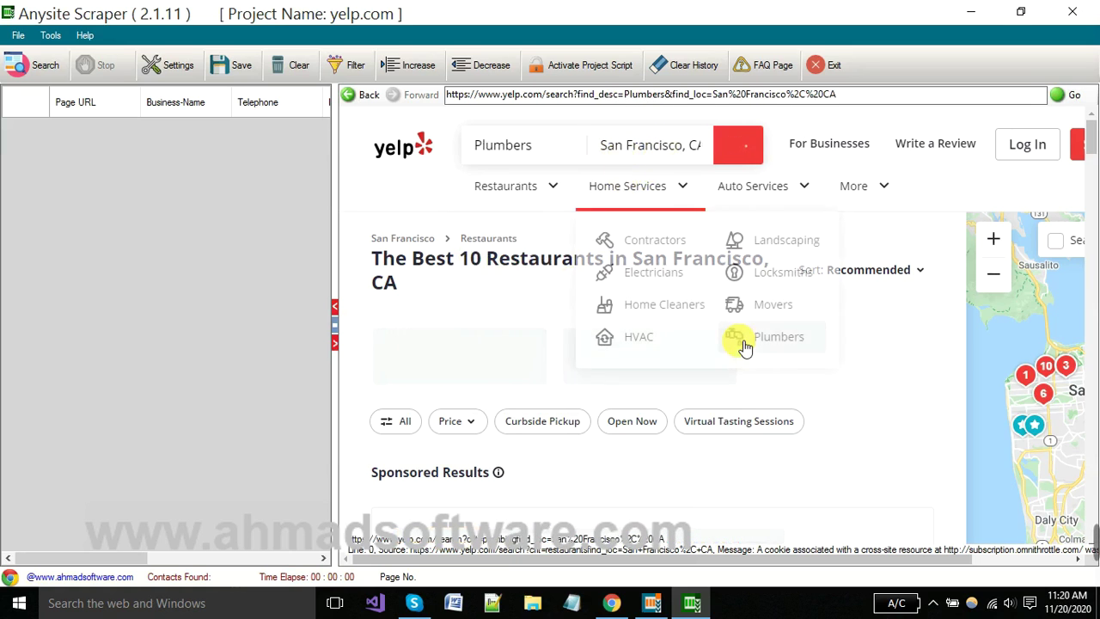
pyautogui.moveTo(894, 188)
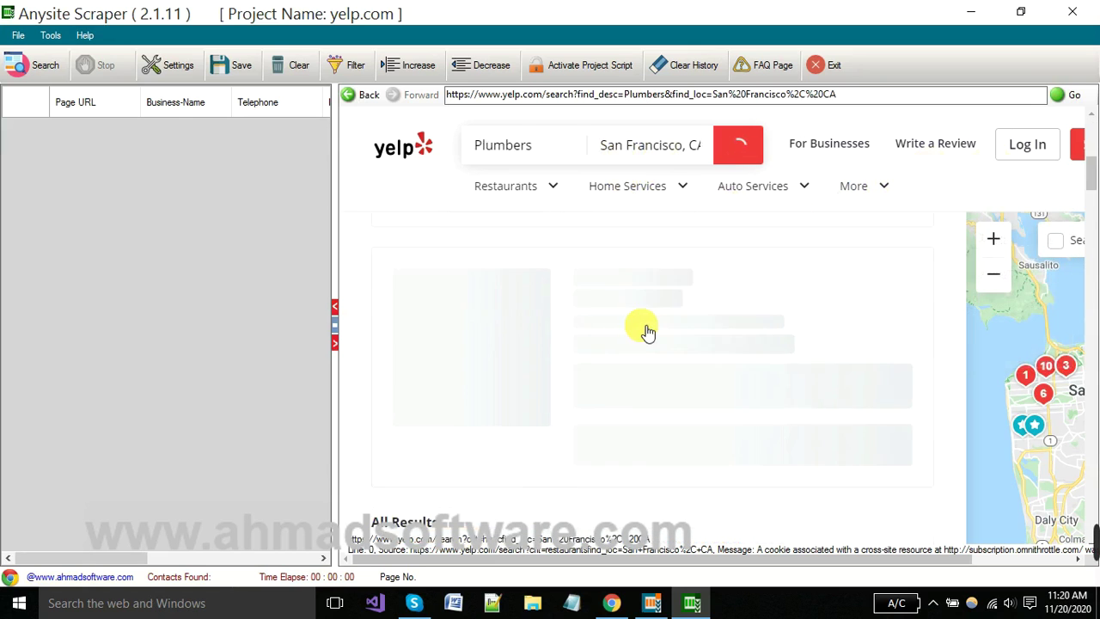
pyautogui.scroll(-3, 644, 327)
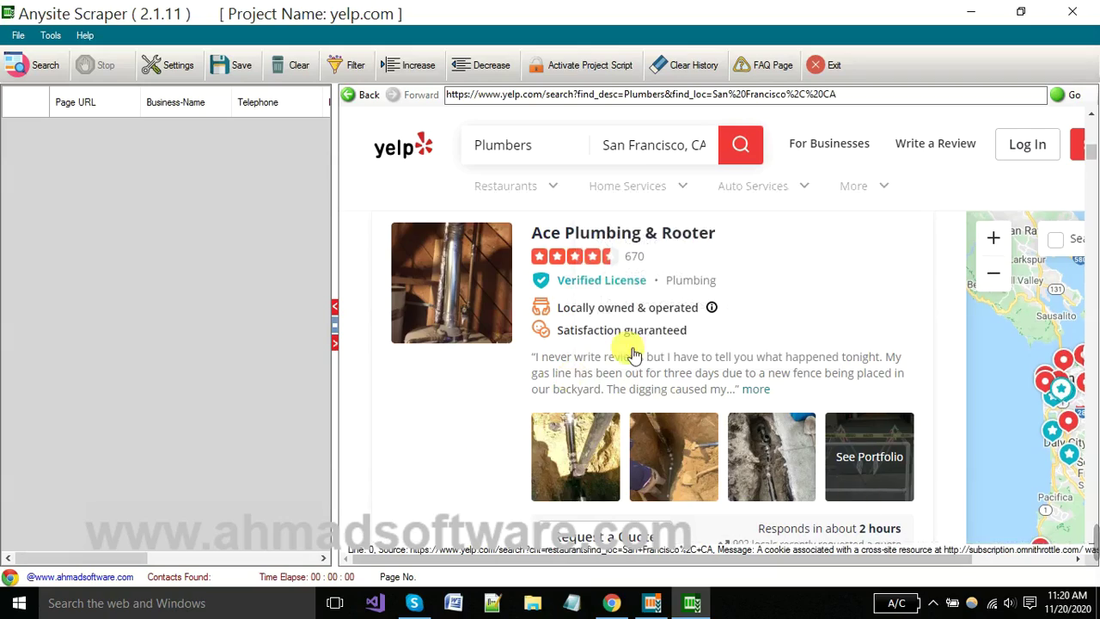
pyautogui.scroll(-10, 643, 344)
pyautogui.scroll(10, 692, 348)
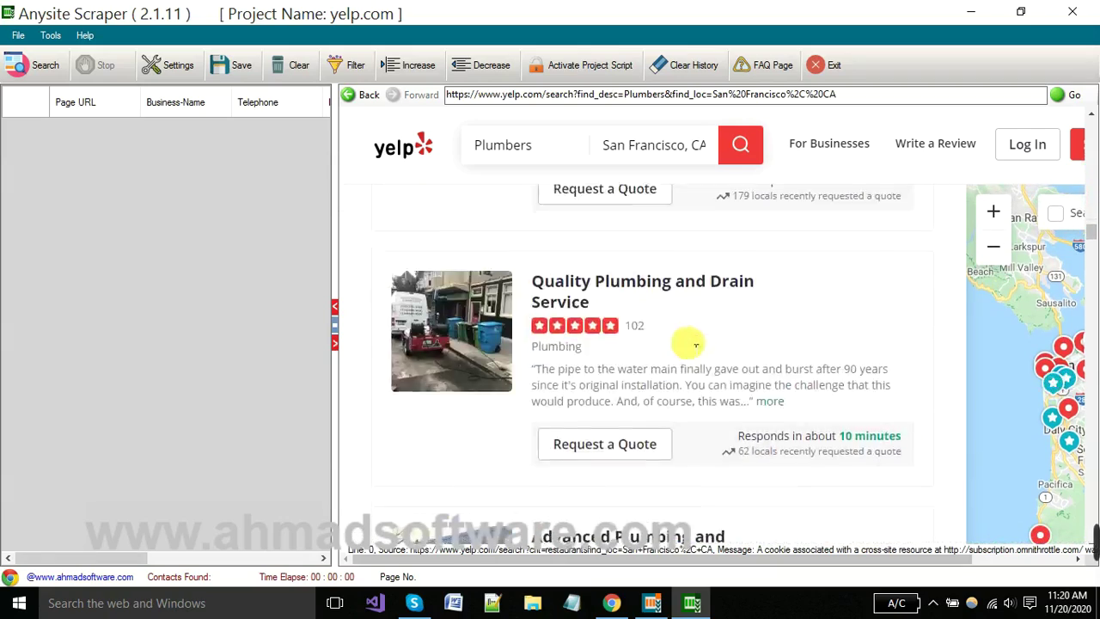
pyautogui.scroll(3, 670, 343)
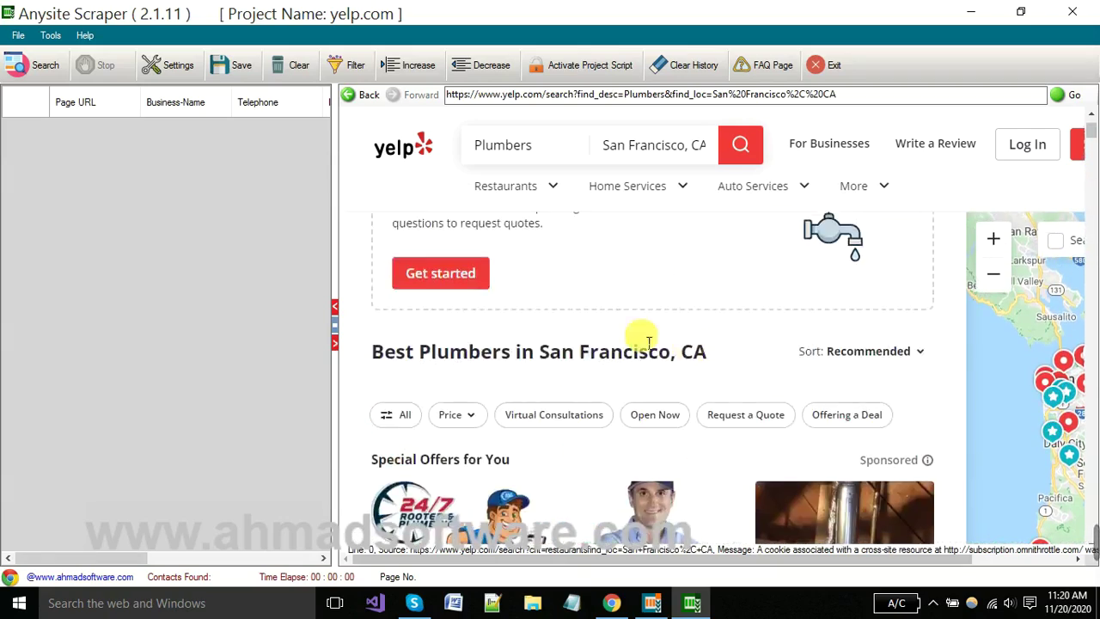
# Start extracting the plumber listings and widen the pane with the extracted data table
pyautogui.click(40, 72)
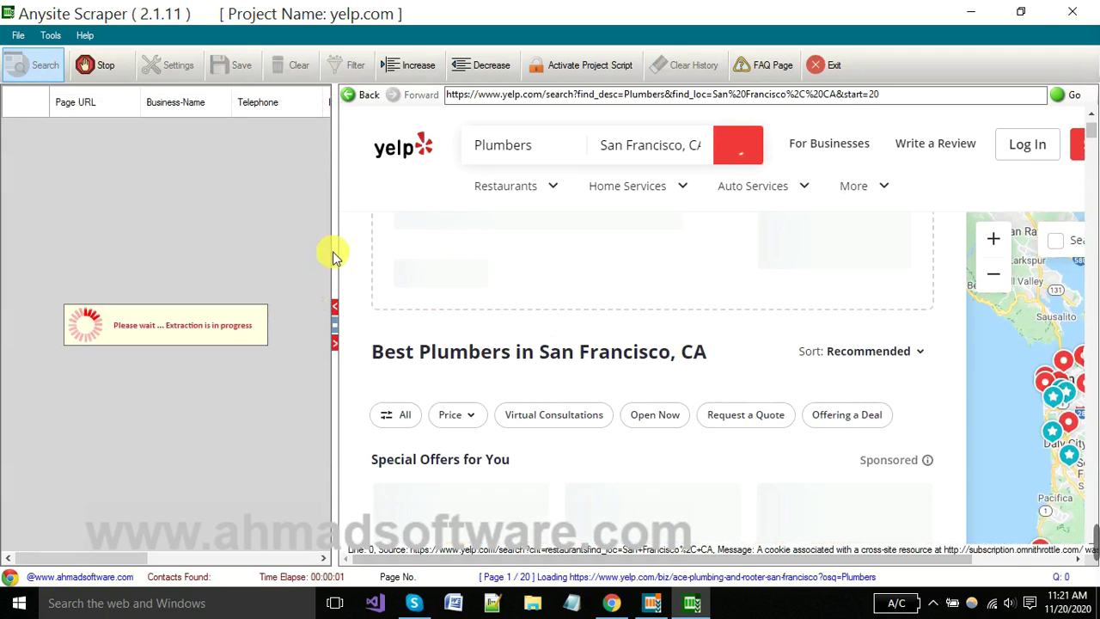
pyautogui.moveTo(347, 269); pyautogui.dragTo(487, 292)
pyautogui.moveTo(288, 557); pyautogui.dragTo(52, 558)
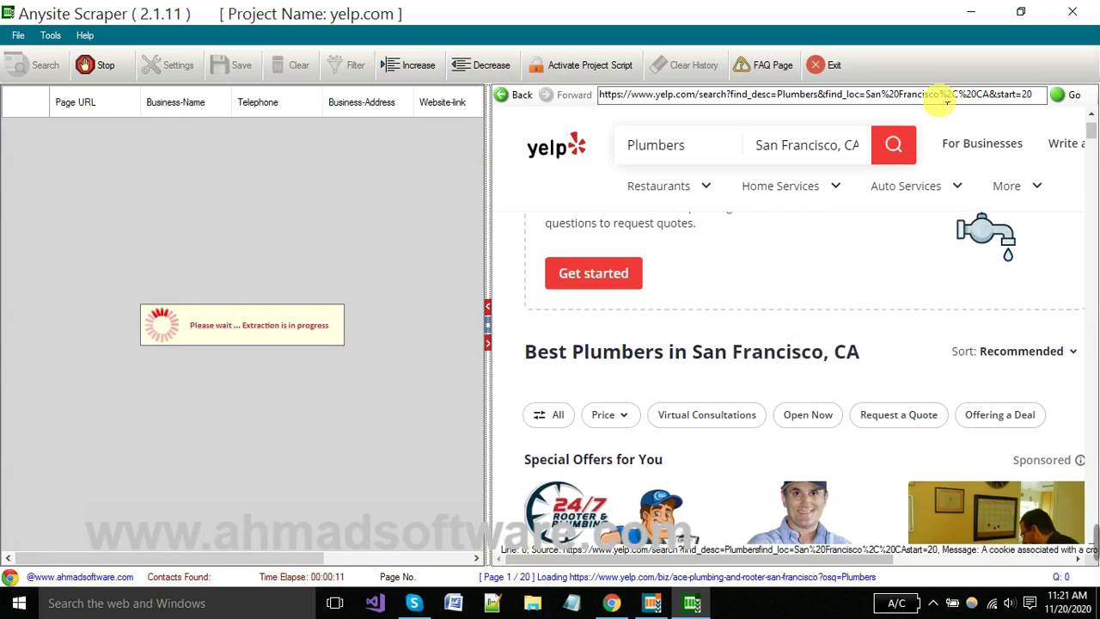
# Examine the search address and the page numbering at the end of the plumber listings
pyautogui.moveTo(917, 94); pyautogui.dragTo(1071, 100)
pyautogui.click(968, 96)
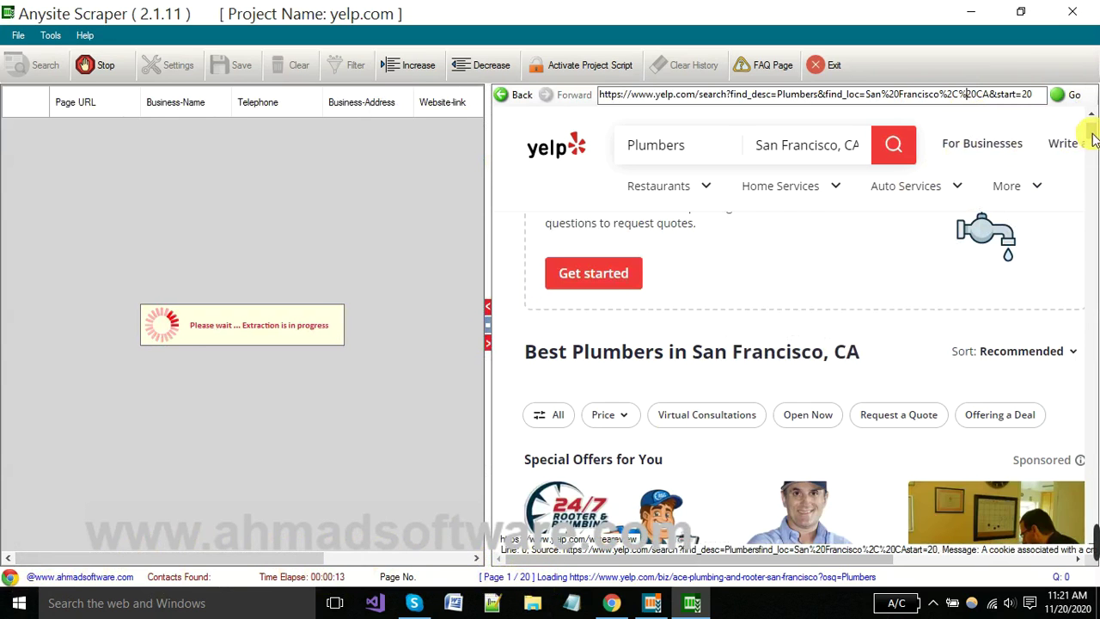
pyautogui.moveTo(1090, 137); pyautogui.dragTo(1094, 489)
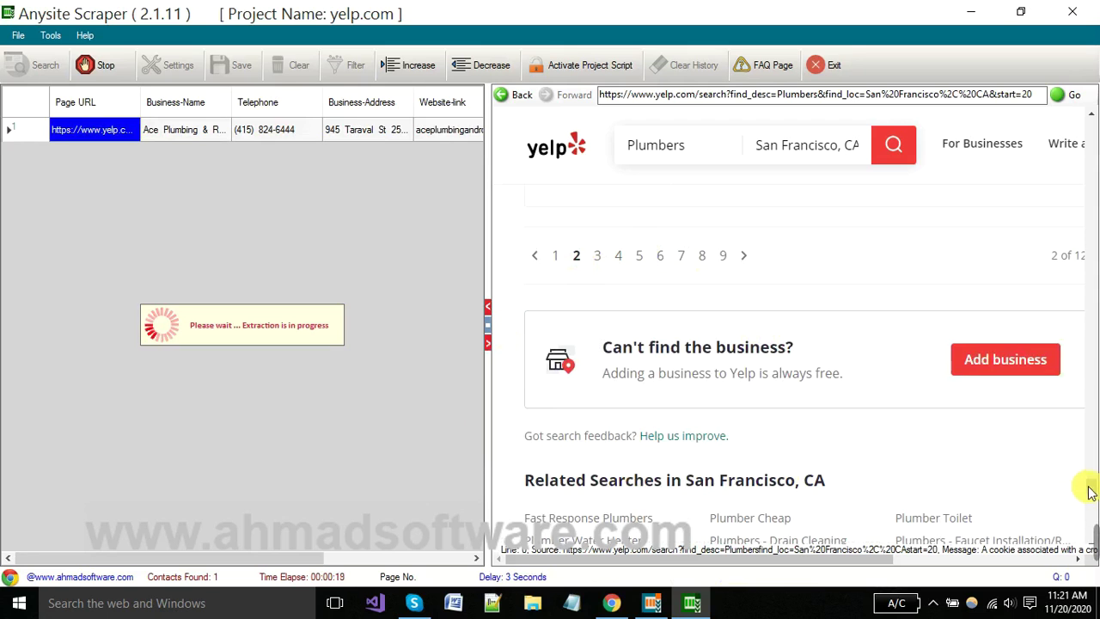
pyautogui.moveTo(1088, 486); pyautogui.dragTo(1084, 115)
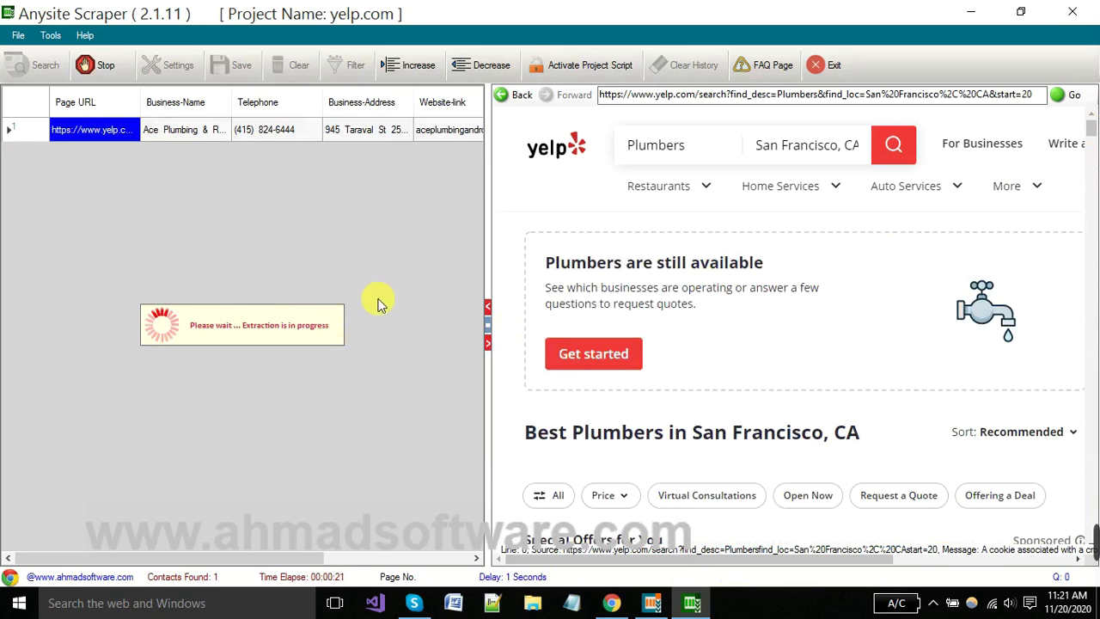
# Show the business page being scraped in place of the data table and examine its name, rating, categories and hours
pyautogui.moveTo(487, 260); pyautogui.dragTo(632, 263)
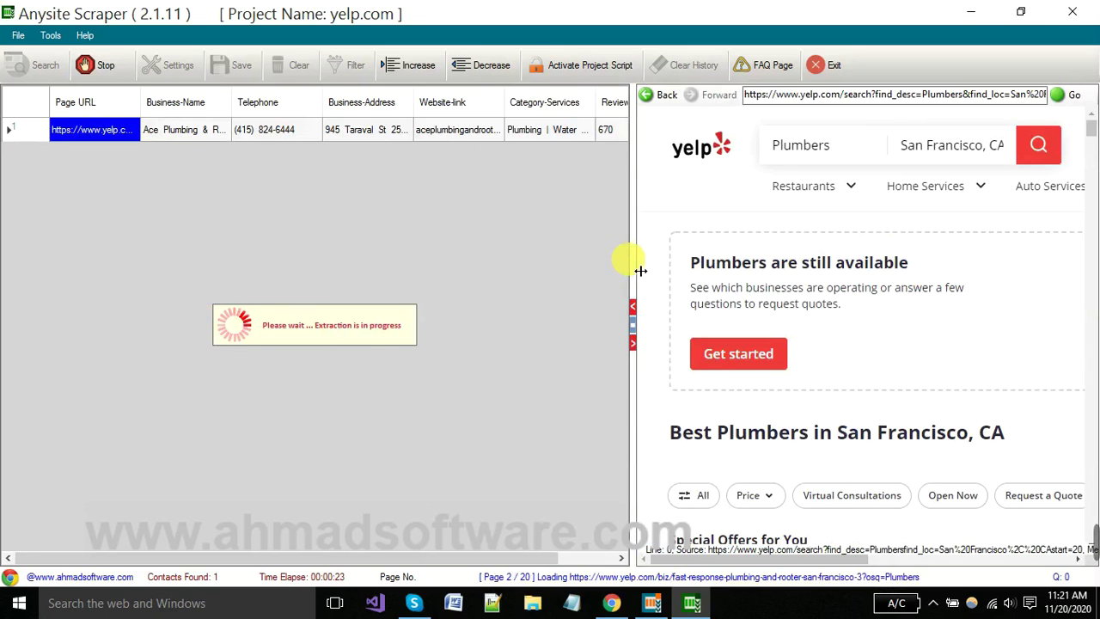
pyautogui.click(12, 579)
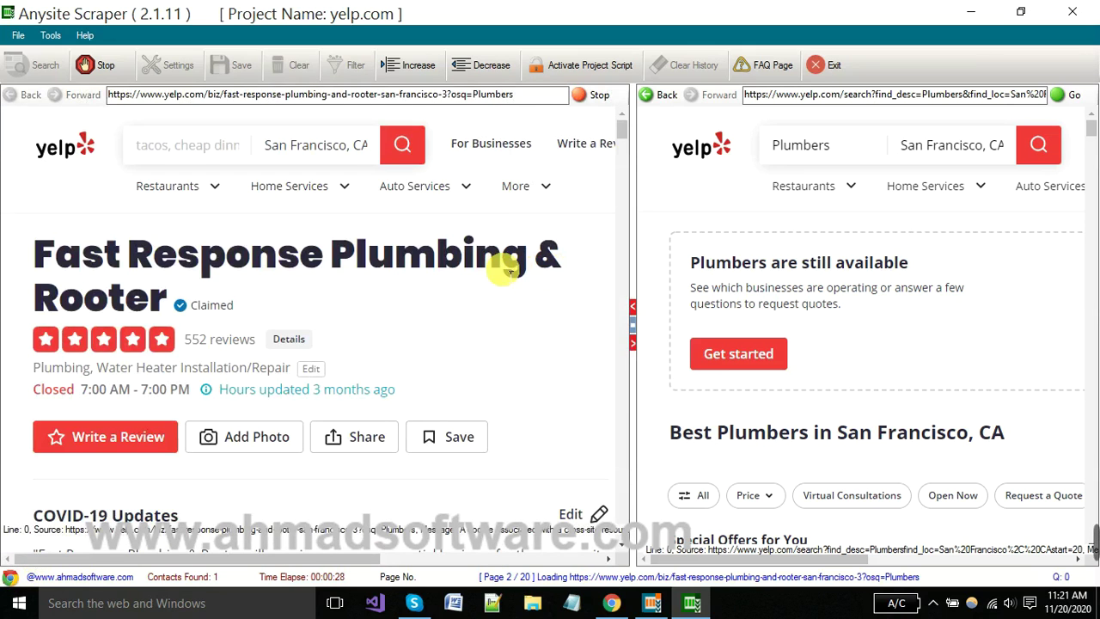
pyautogui.moveTo(643, 260); pyautogui.dragTo(613, 252)
pyautogui.scroll(-5, 291, 335)
pyautogui.scroll(-5, 288, 351)
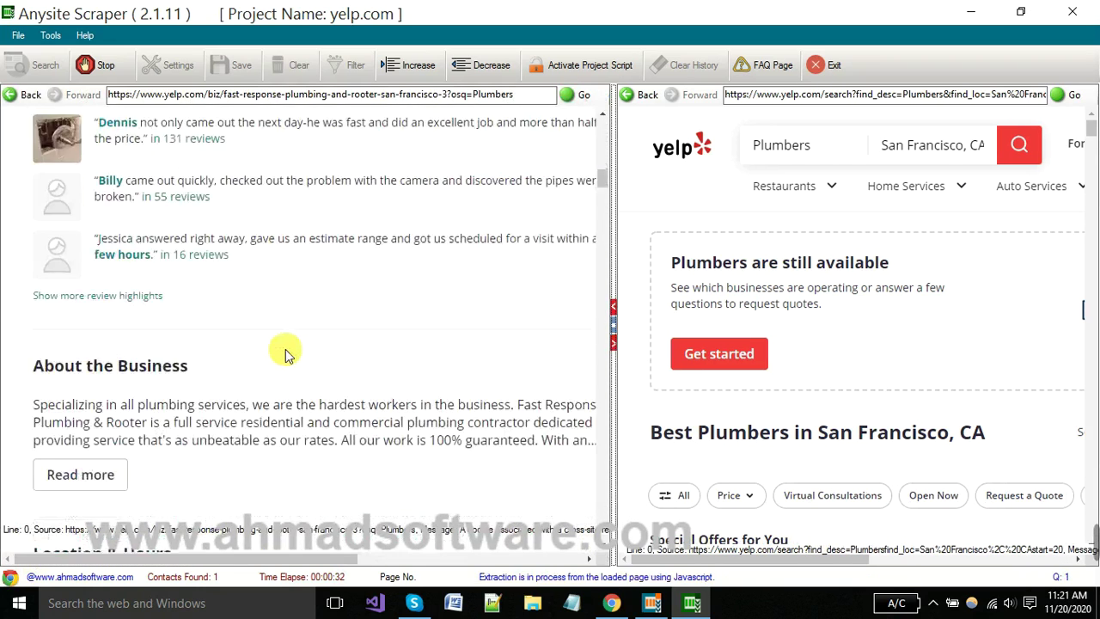
pyautogui.scroll(11, 292, 352)
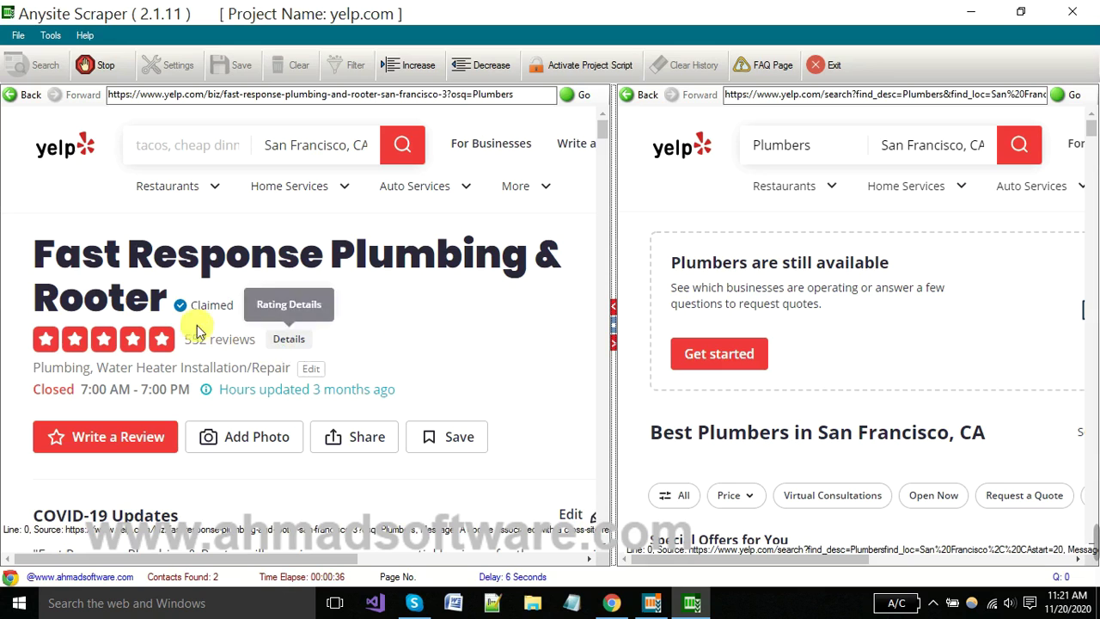
pyautogui.moveTo(36, 256); pyautogui.dragTo(320, 389)
pyautogui.click(481, 365)
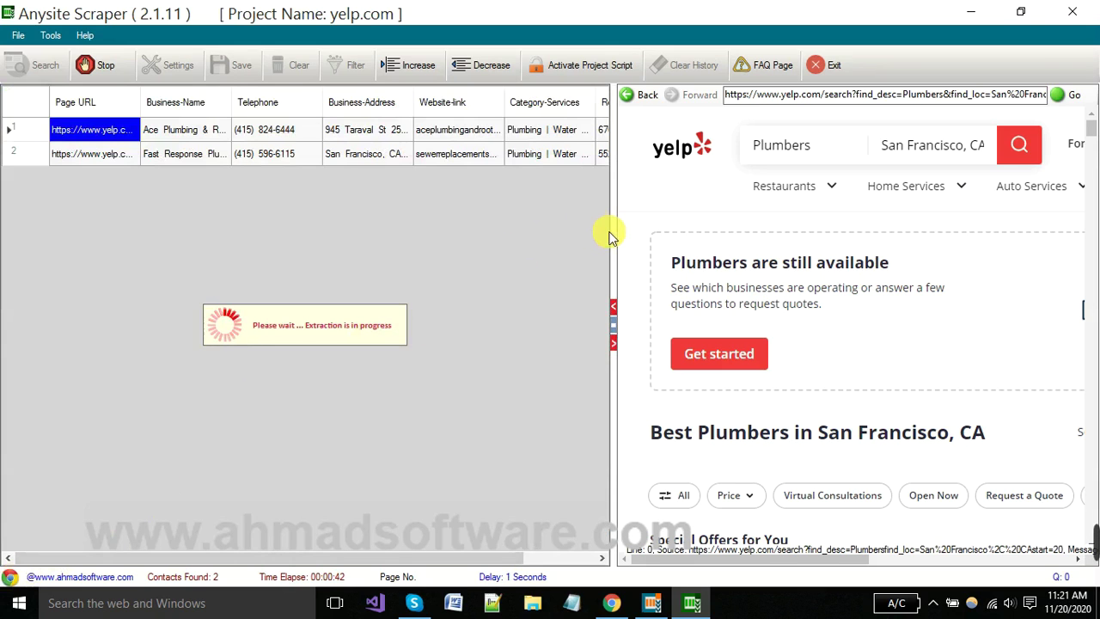
# Widen the browser pane and examine Yelp's service categories and the suggestions for the Plumbers search term
pyautogui.moveTo(613, 239); pyautogui.dragTo(459, 241)
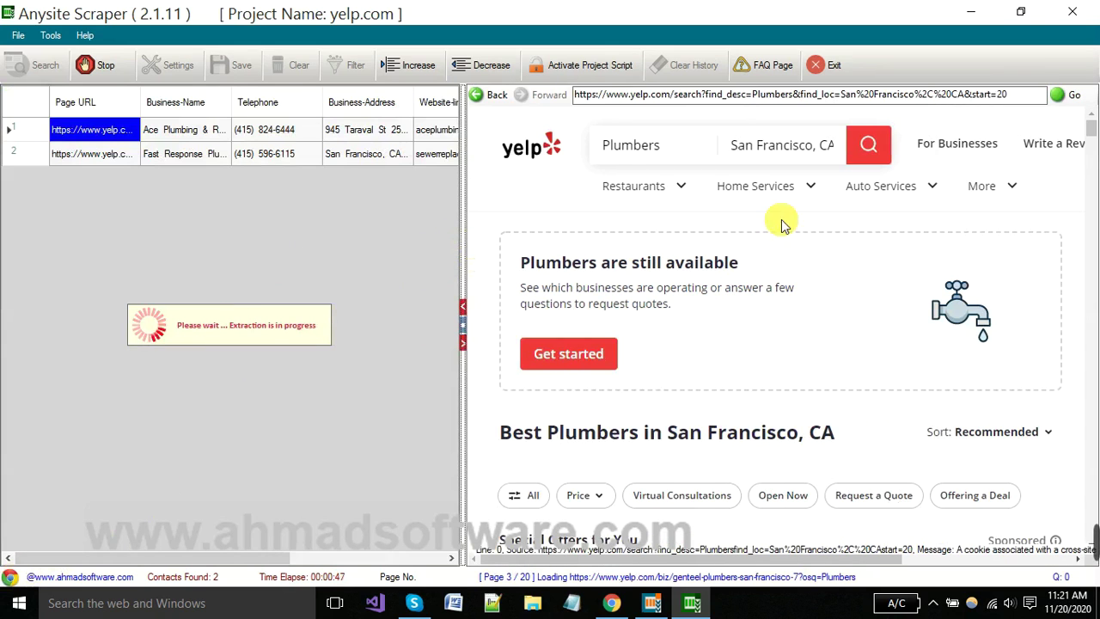
pyautogui.moveTo(766, 195)
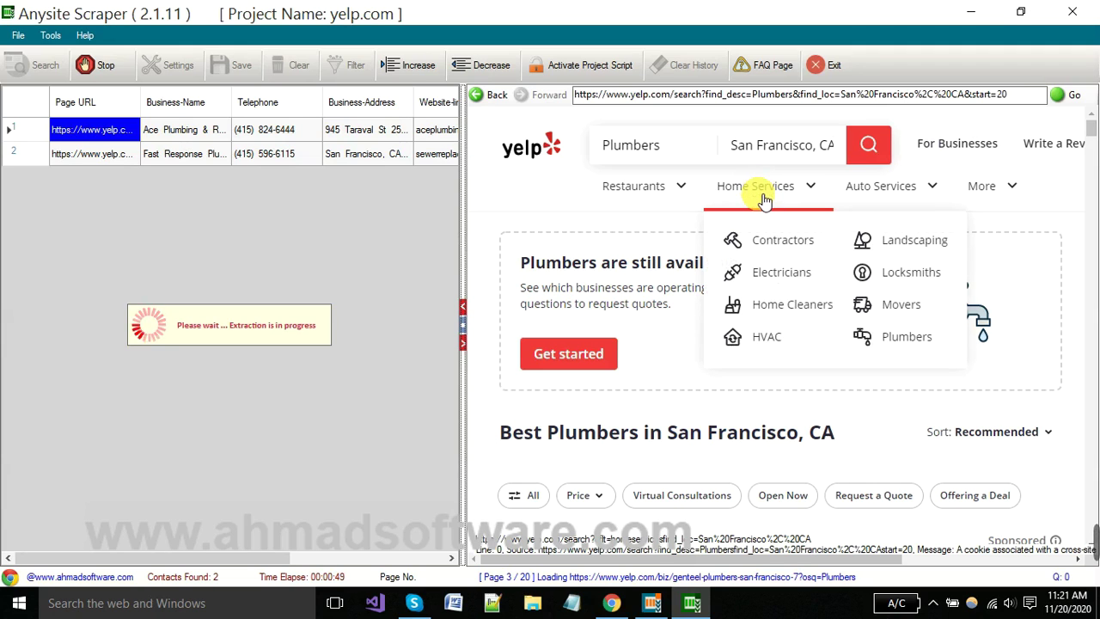
pyautogui.moveTo(666, 191)
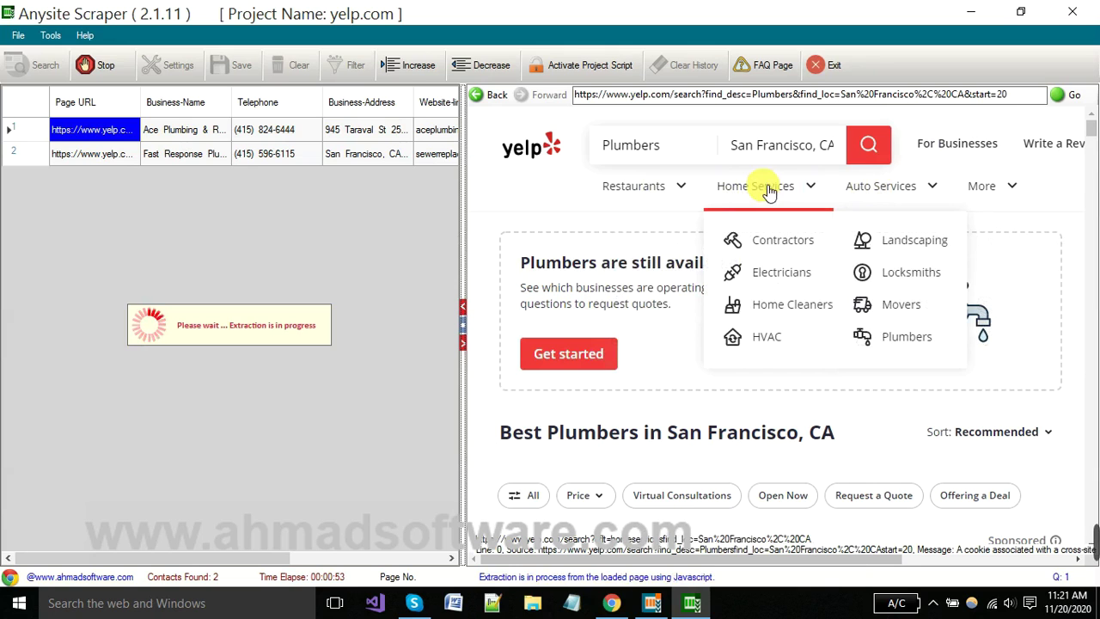
pyautogui.moveTo(876, 193)
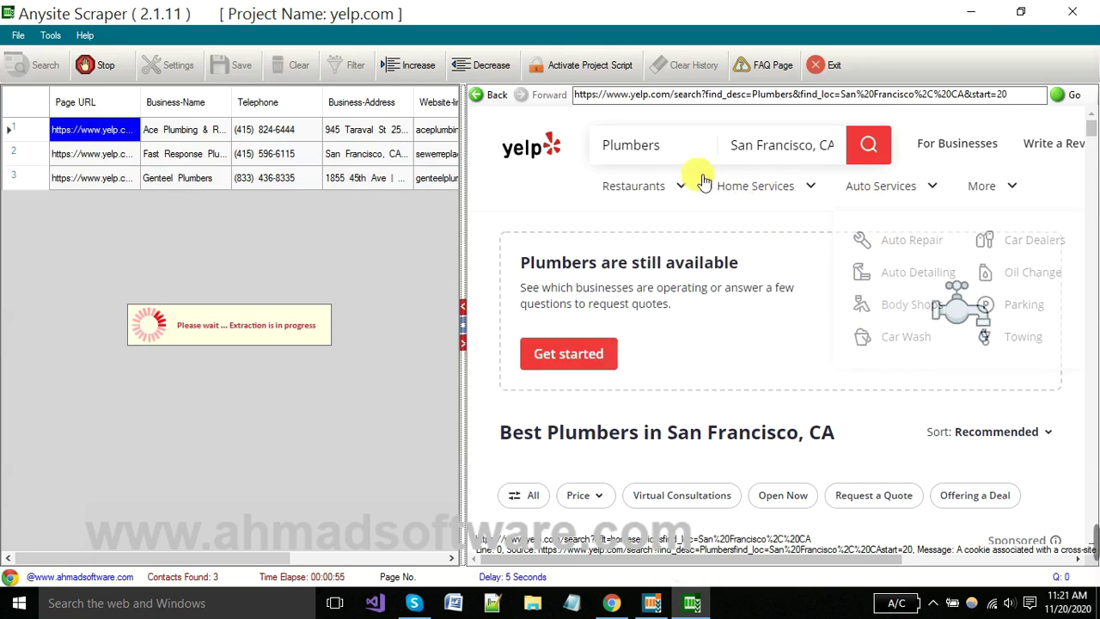
pyautogui.click(688, 148)
pyautogui.click(688, 150)
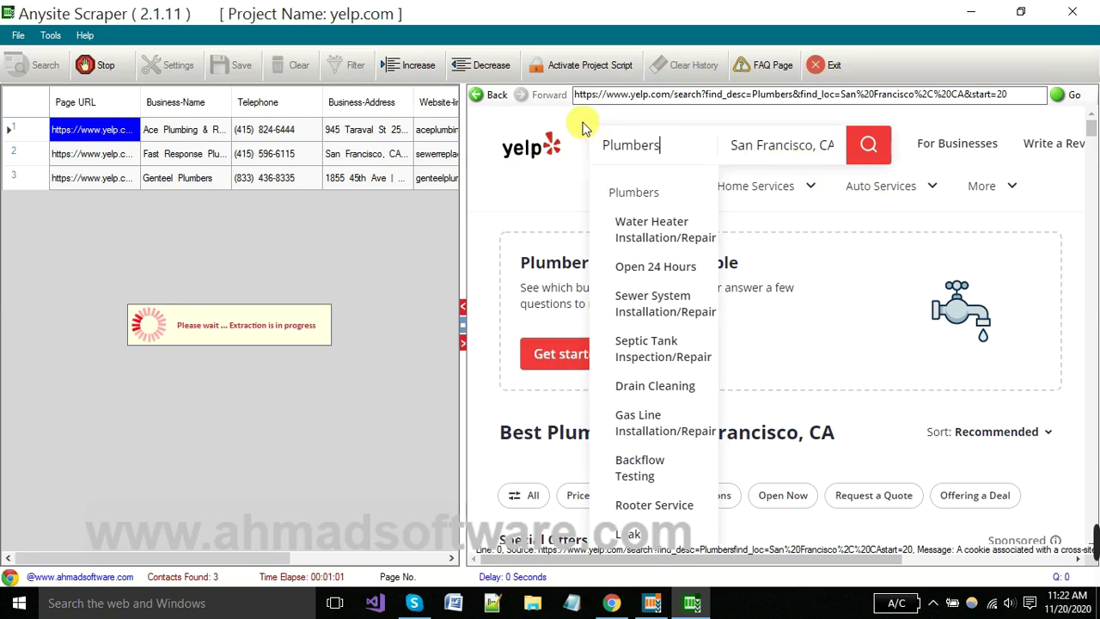
pyautogui.click(554, 206)
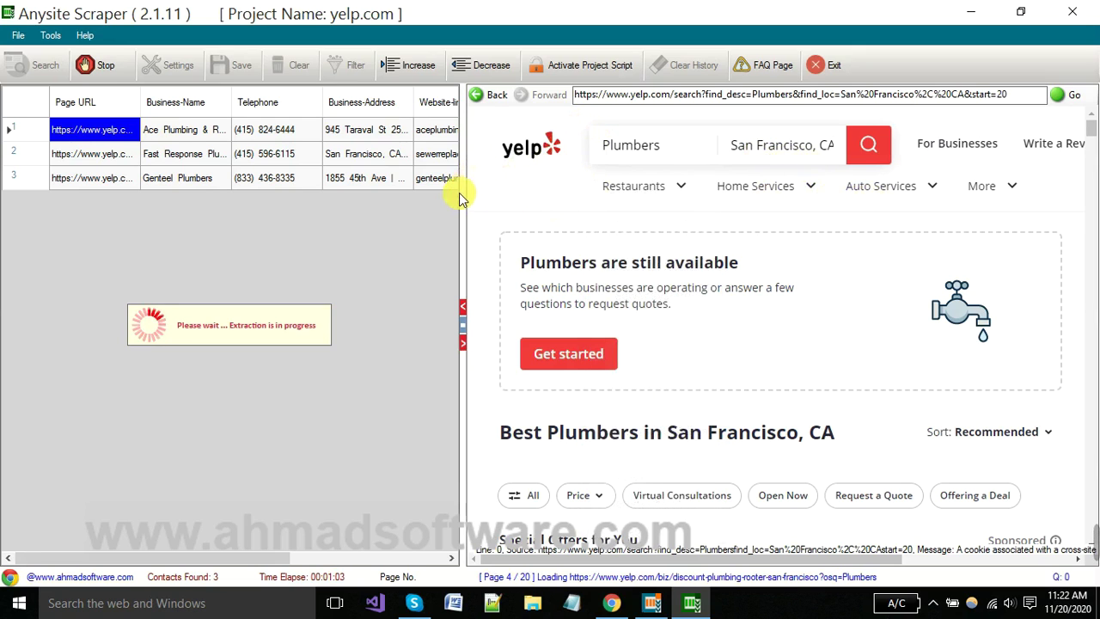
# Widen the extracted data table slightly and stop the running plumber extraction
pyautogui.moveTo(463, 203); pyautogui.dragTo(494, 211)
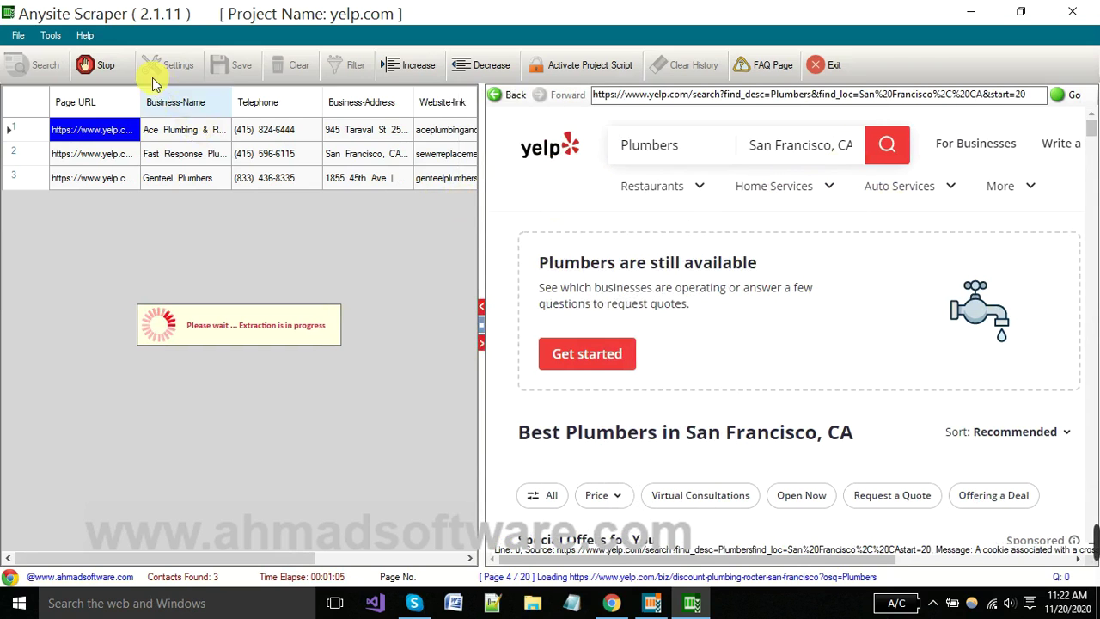
pyautogui.click(100, 65)
pyautogui.click(562, 369)
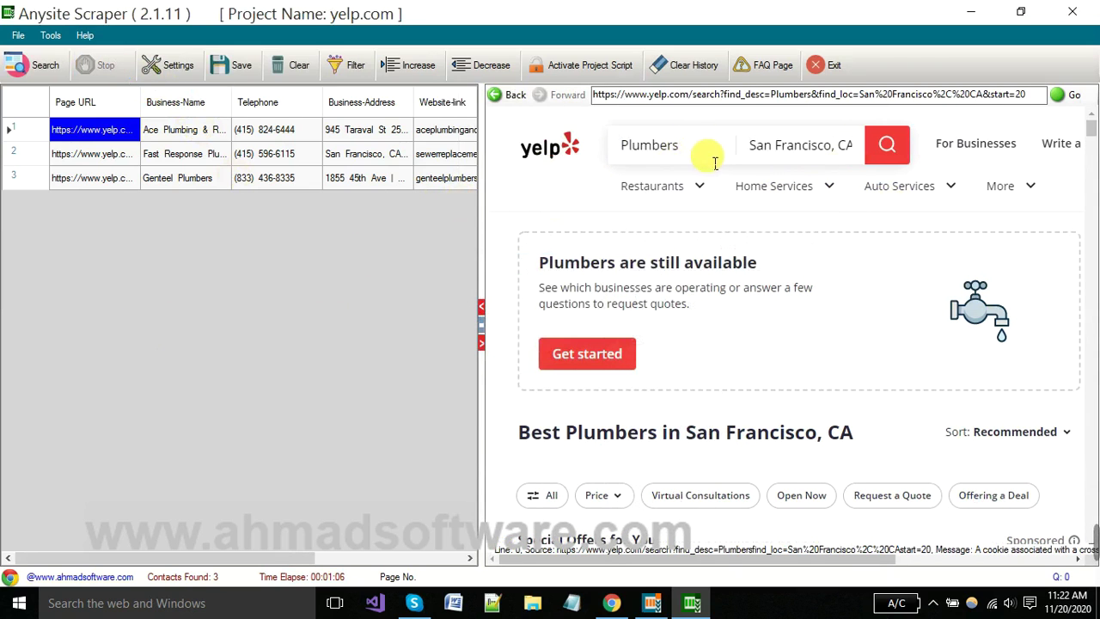
# Replace the Plumbers search term on Yelp with the suggested Dentists category and search for it in San Francisco, CA
pyautogui.moveTo(708, 155); pyautogui.dragTo(615, 153)
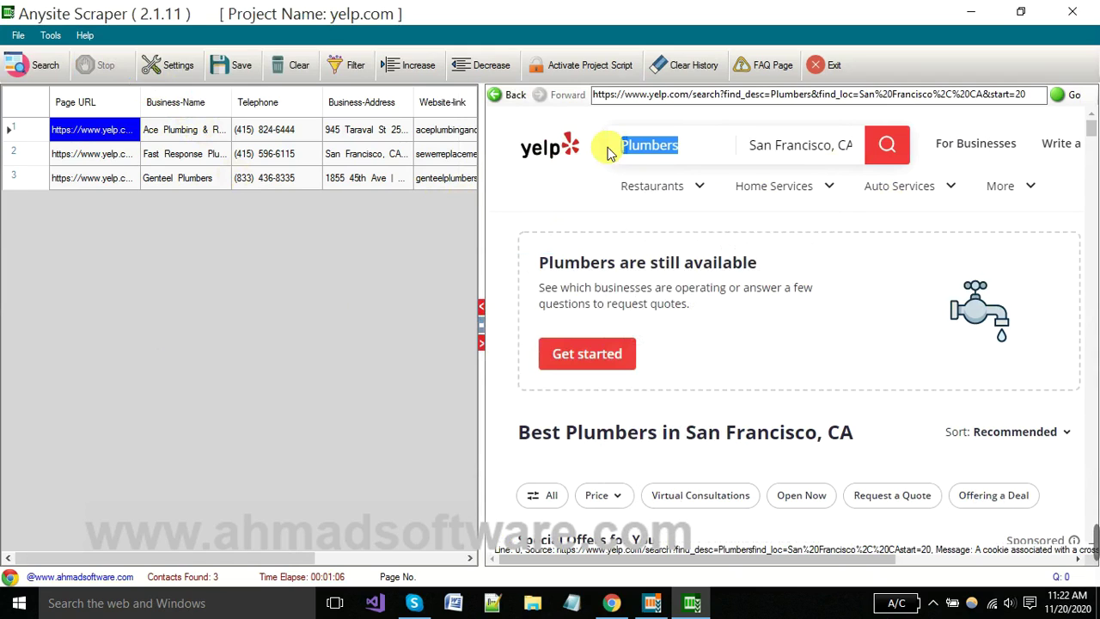
pyautogui.hotkey('ctrl', 'c')
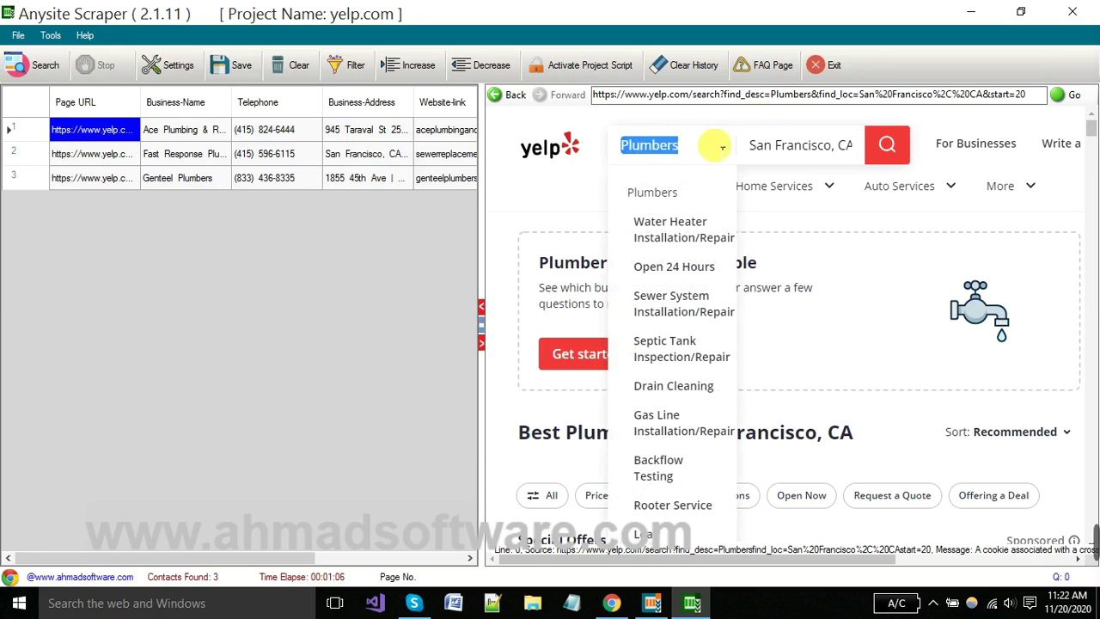
pyautogui.moveTo(641, 153); pyautogui.dragTo(659, 153)
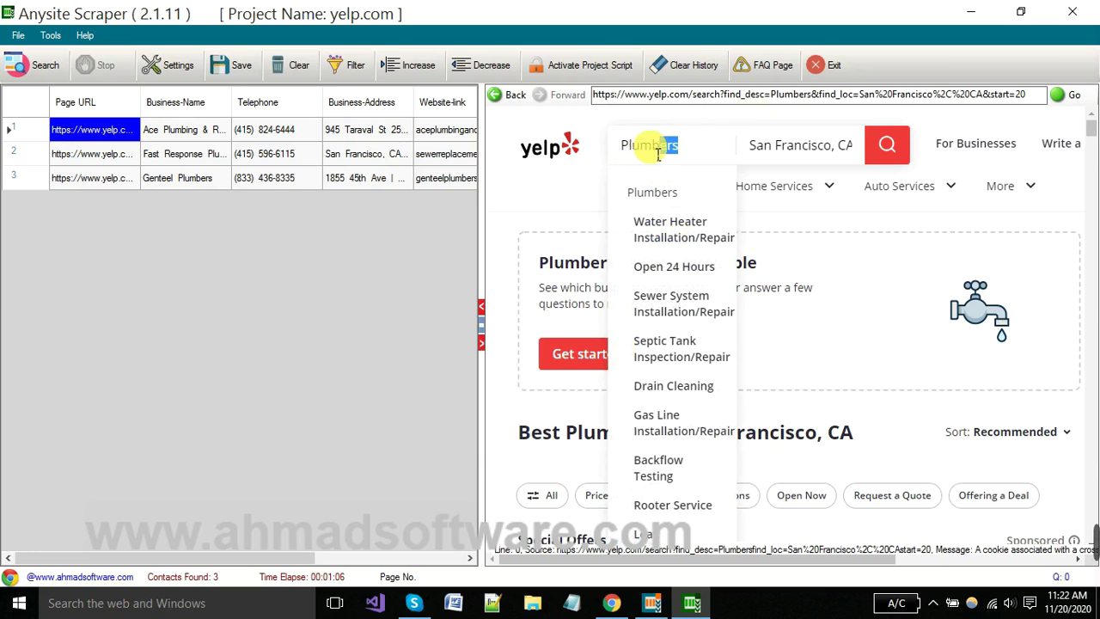
pyautogui.hotkey('ctrl', 'a')
pyautogui.press('BackSpace')
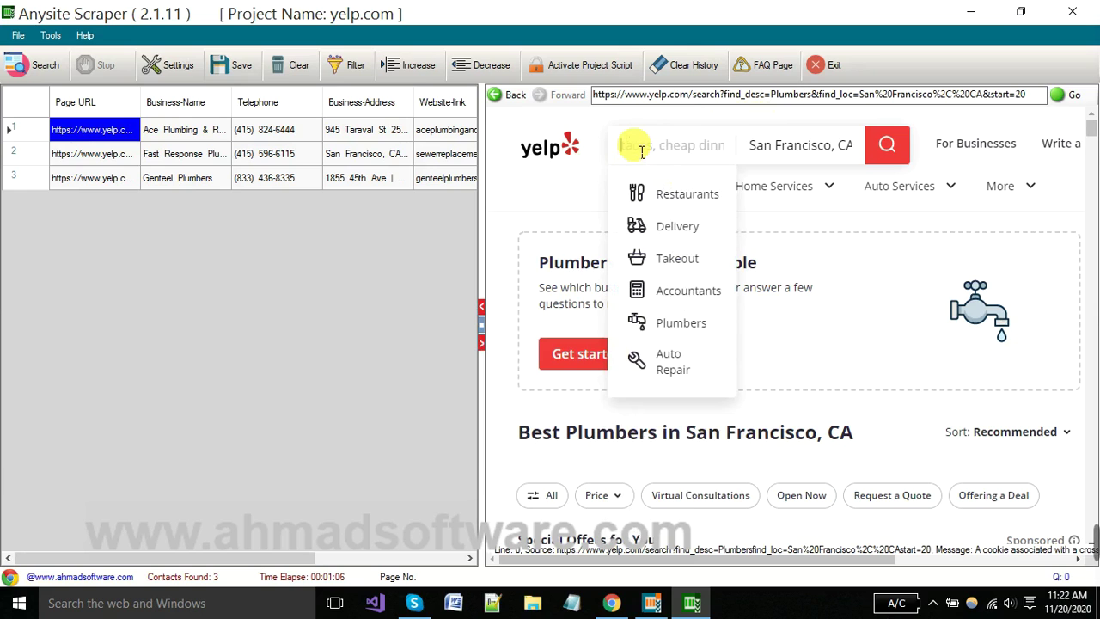
pyautogui.write('den')
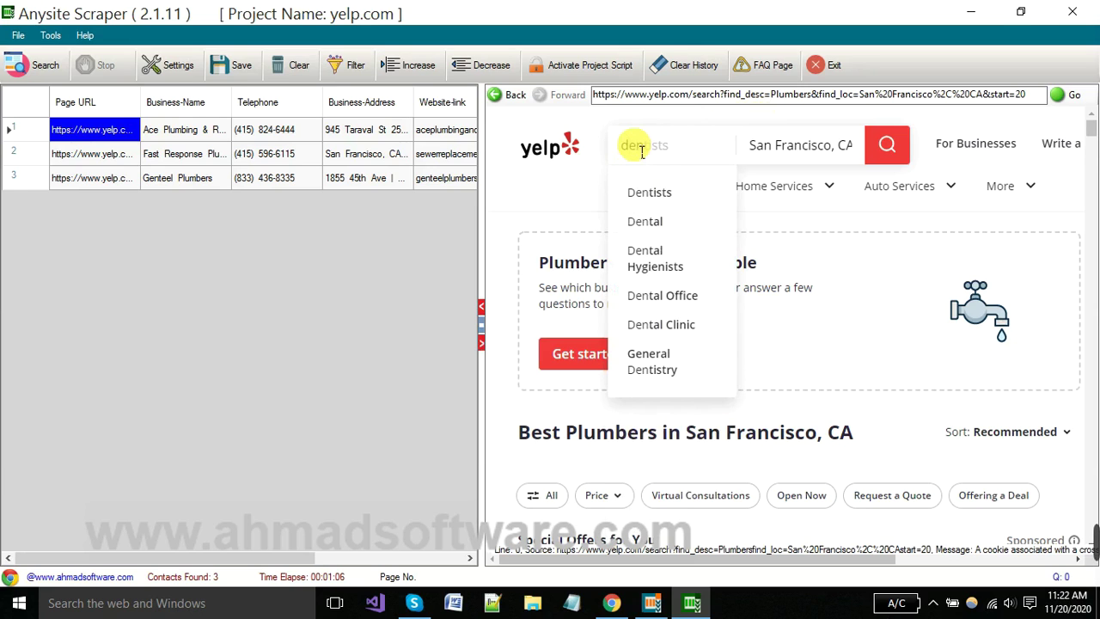
pyautogui.click(651, 191)
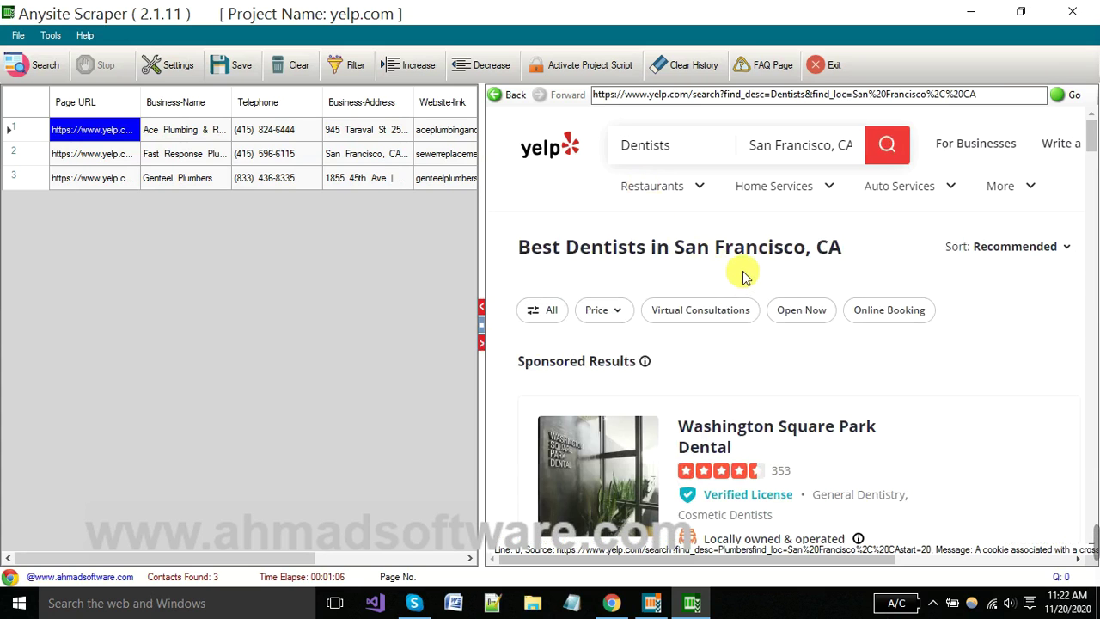
# Start a new extraction from the San Francisco dentist listings, declining to continue the previous extraction
pyautogui.scroll(-15, 754, 300)
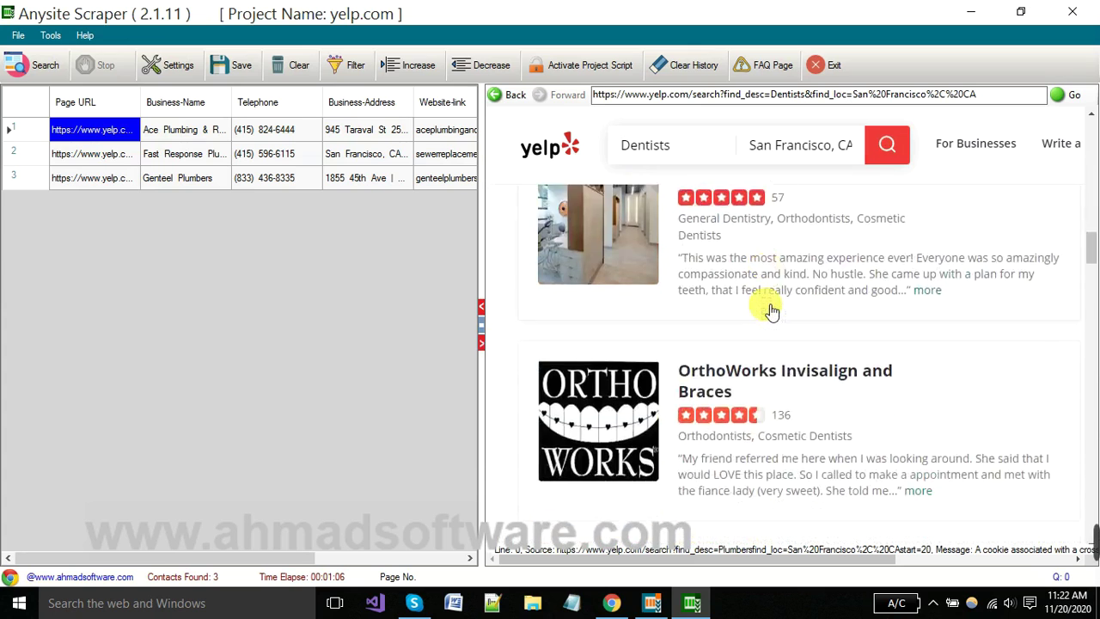
pyautogui.scroll(-14, 771, 311)
pyautogui.scroll(5, 791, 307)
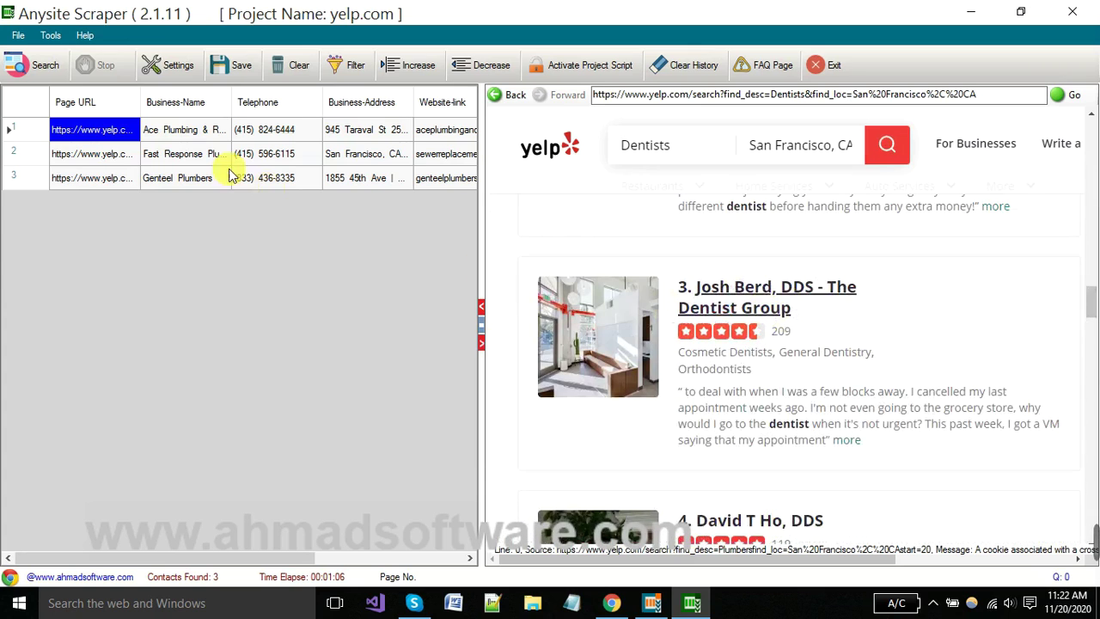
pyautogui.click(36, 64)
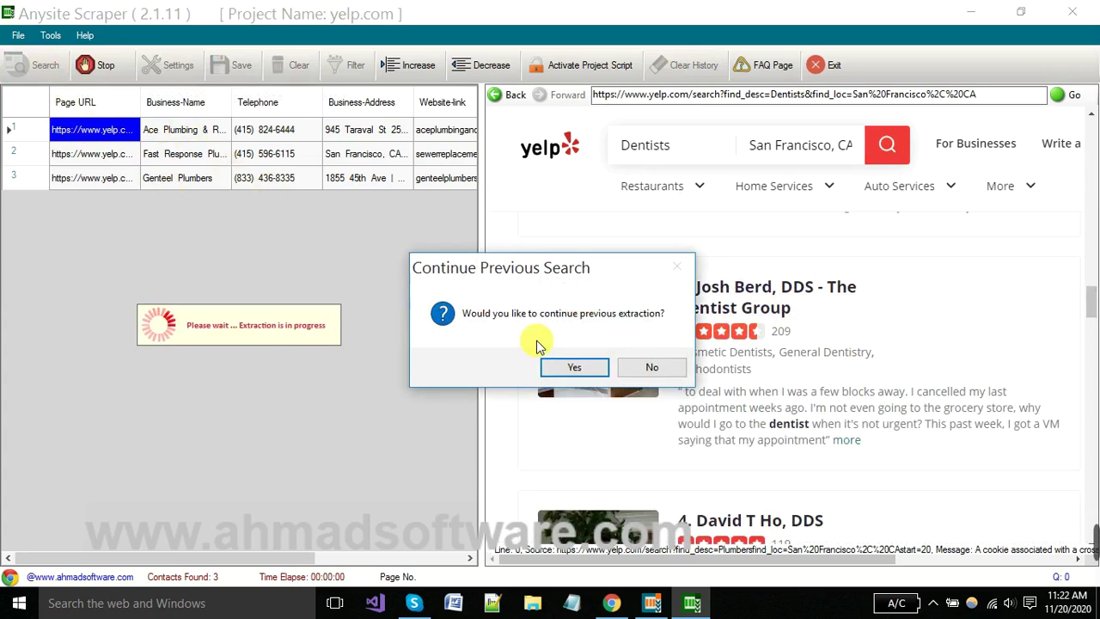
pyautogui.click(637, 369)
# Widen the browser pane and examine the dentist search address and the page numbering at the end of the listings
pyautogui.moveTo(493, 267); pyautogui.dragTo(415, 226)
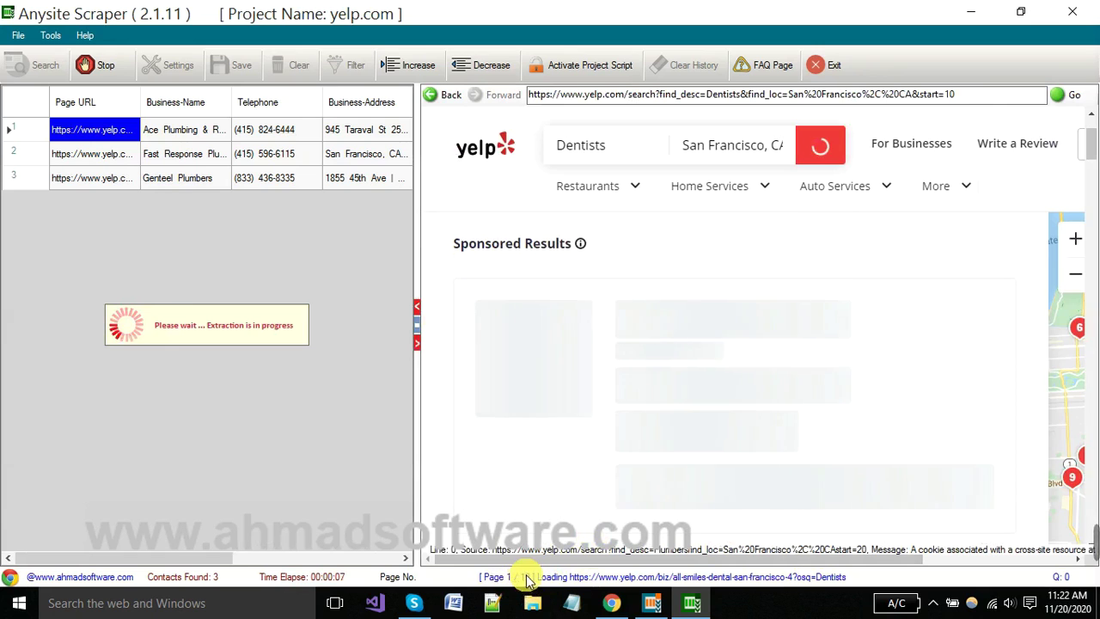
pyautogui.moveTo(981, 94); pyautogui.dragTo(776, 99)
pyautogui.click(975, 100)
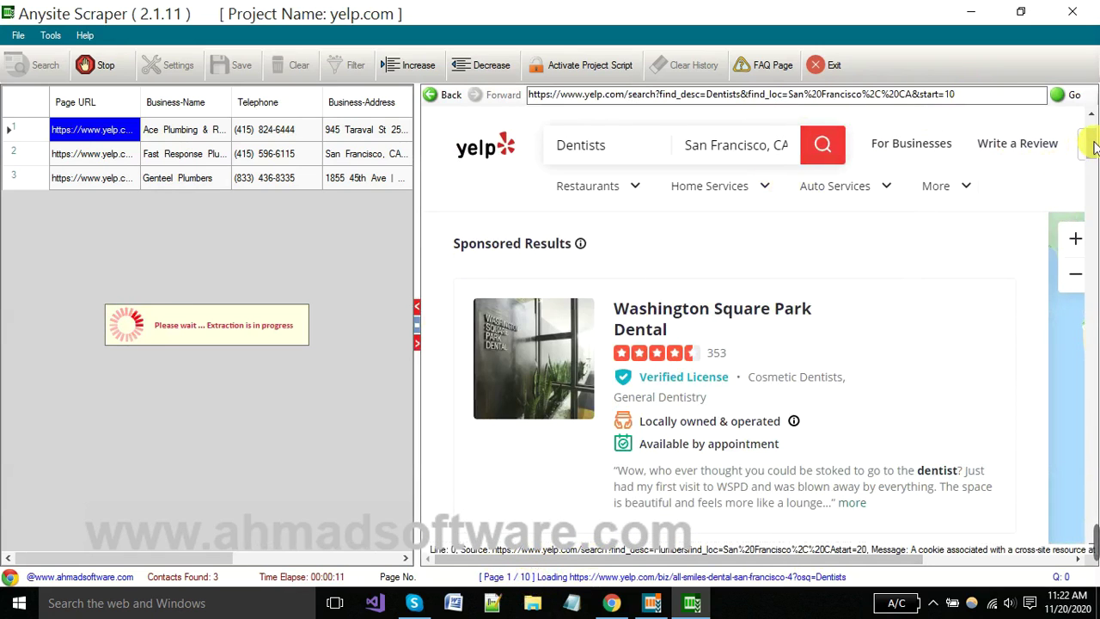
pyautogui.moveTo(1091, 147); pyautogui.dragTo(1091, 437)
pyautogui.scroll(1, 481, 249)
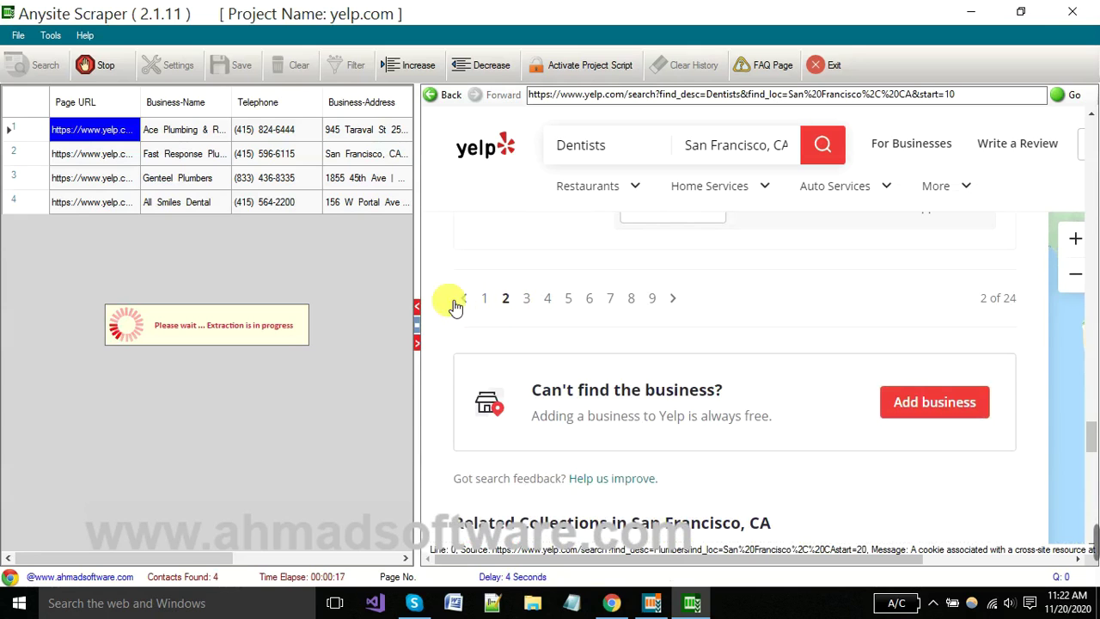
# Widen the extracted data table to examine the website and category columns, and return the space to the browser pane
pyautogui.moveTo(563, 273); pyautogui.dragTo(568, 276)
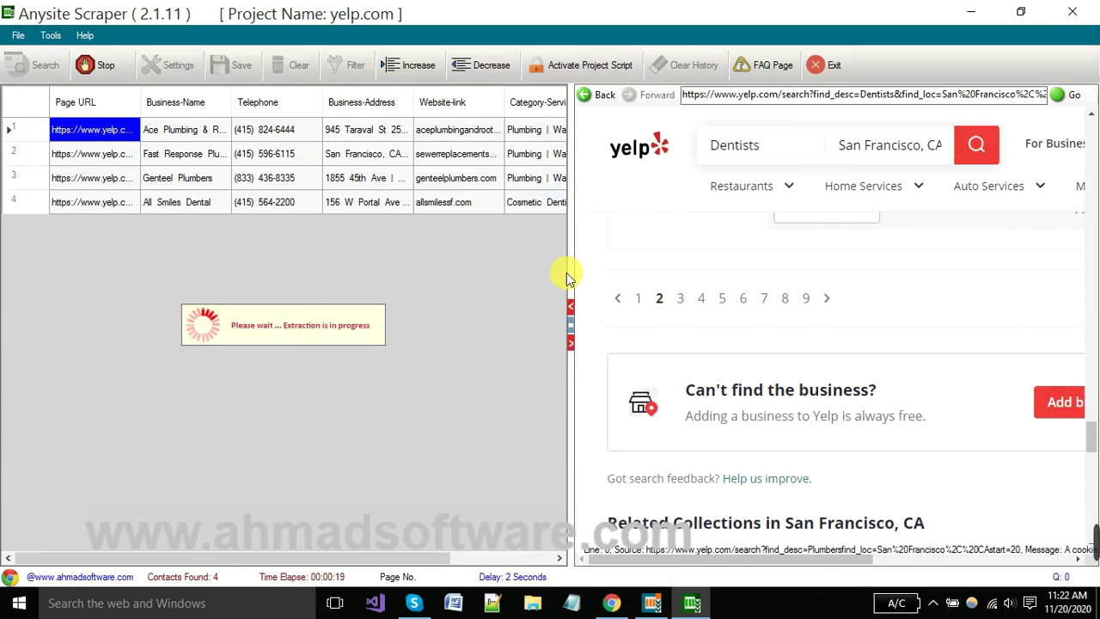
pyautogui.moveTo(314, 558); pyautogui.dragTo(196, 537)
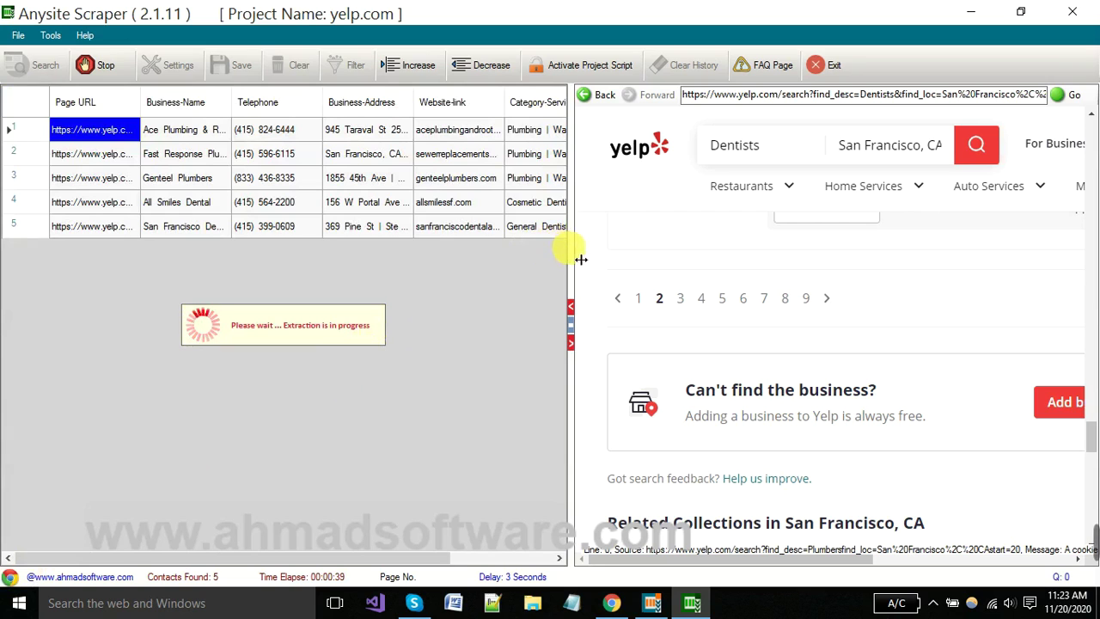
pyautogui.moveTo(569, 246); pyautogui.dragTo(418, 280)
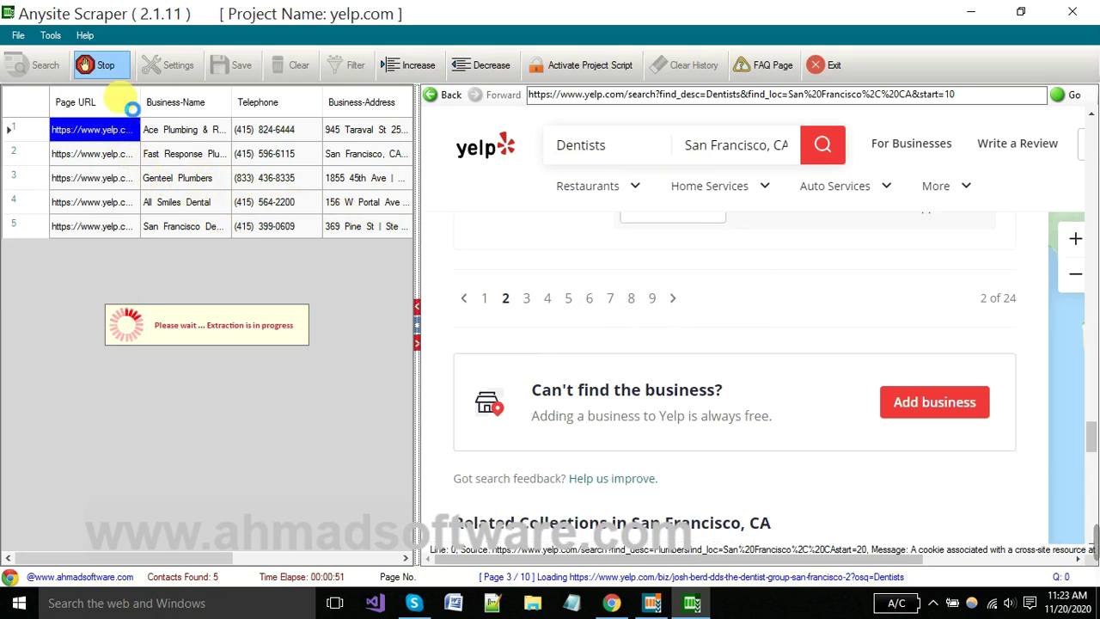
# Stop the running dentist extraction and try to save the extracted data, declining to purchase the project script
pyautogui.click(98, 64)
pyautogui.click(541, 361)
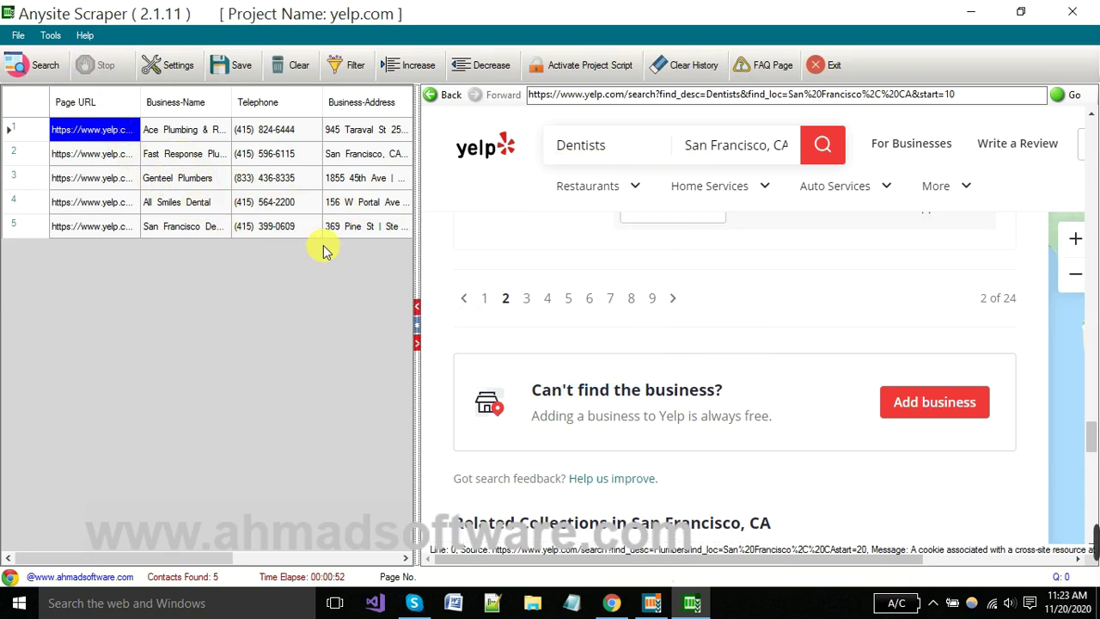
pyautogui.click(232, 65)
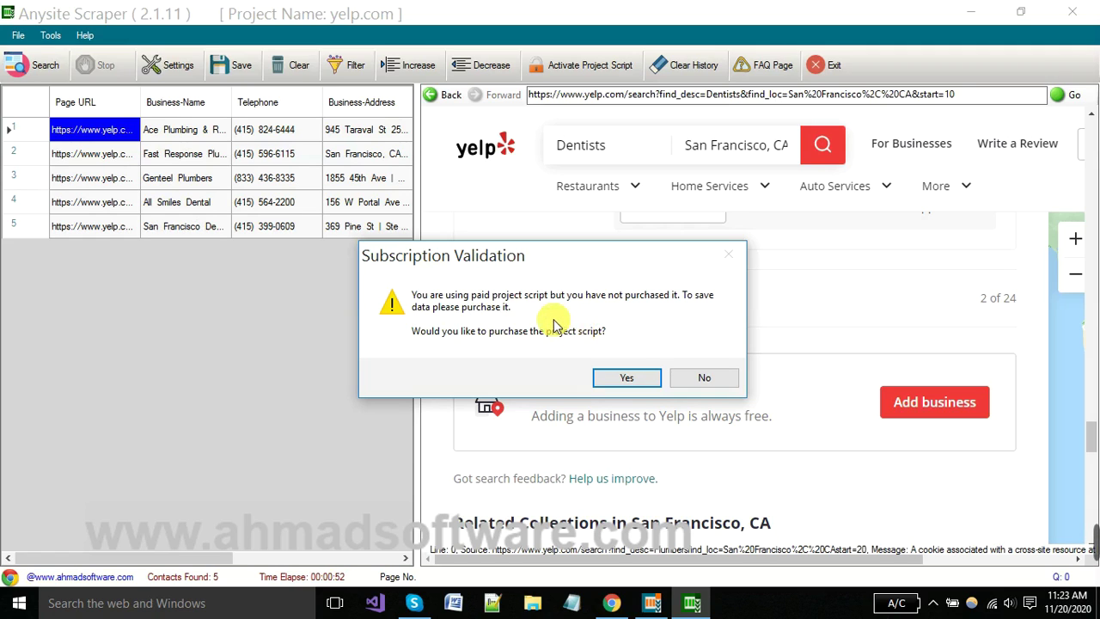
pyautogui.click(705, 377)
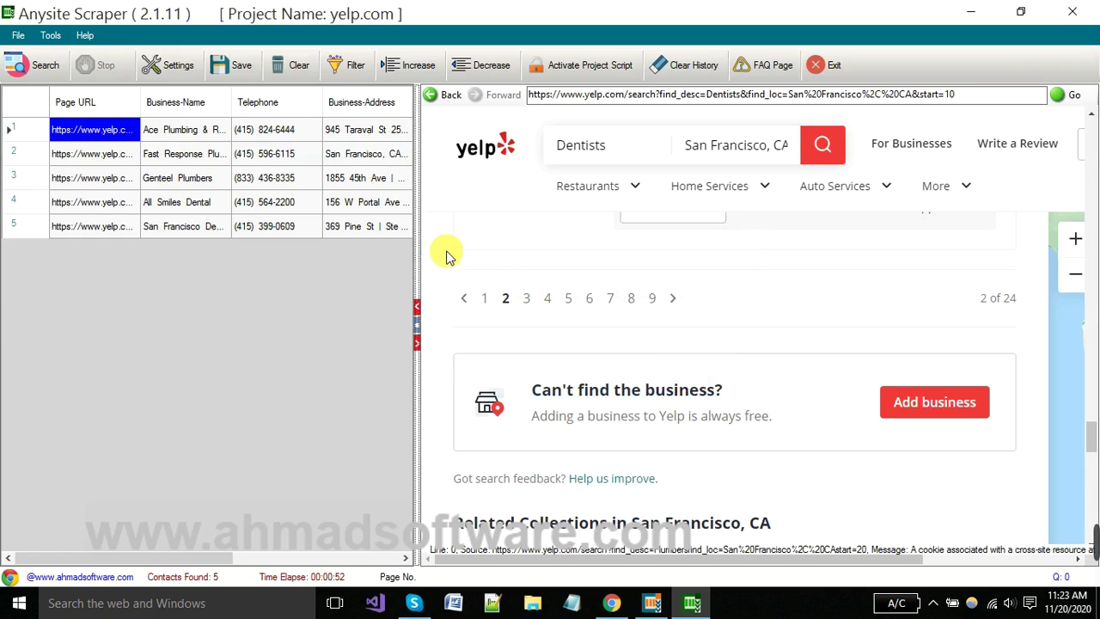
# Widen the extracted data table slightly and close the yelp.com scraper window, confirming the exit
pyautogui.moveTo(431, 261); pyautogui.dragTo(454, 249)
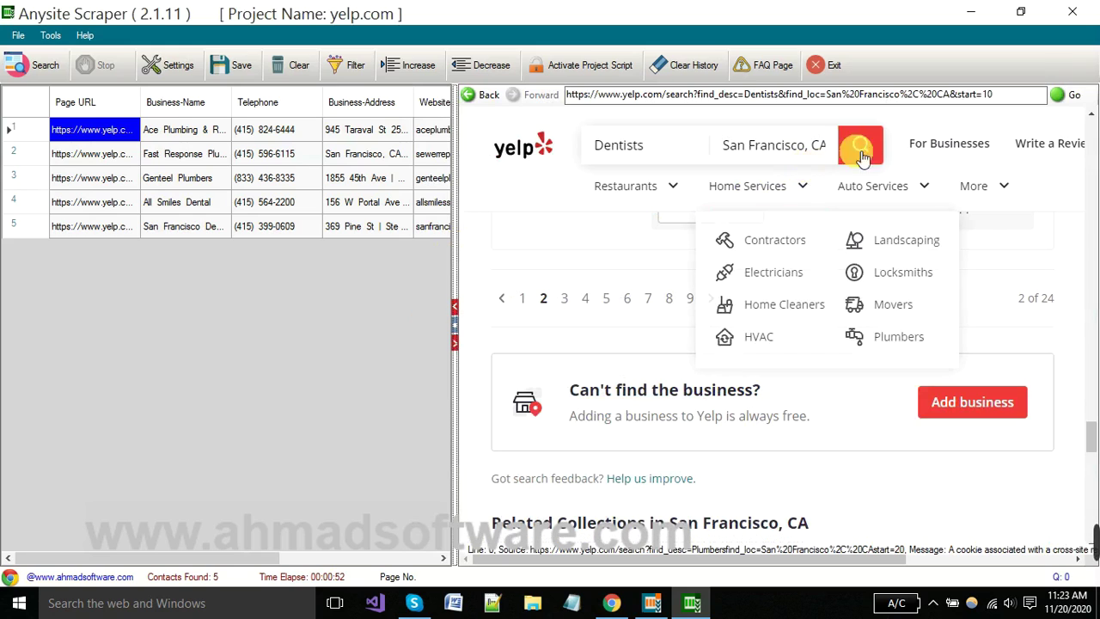
pyautogui.click(1075, 12)
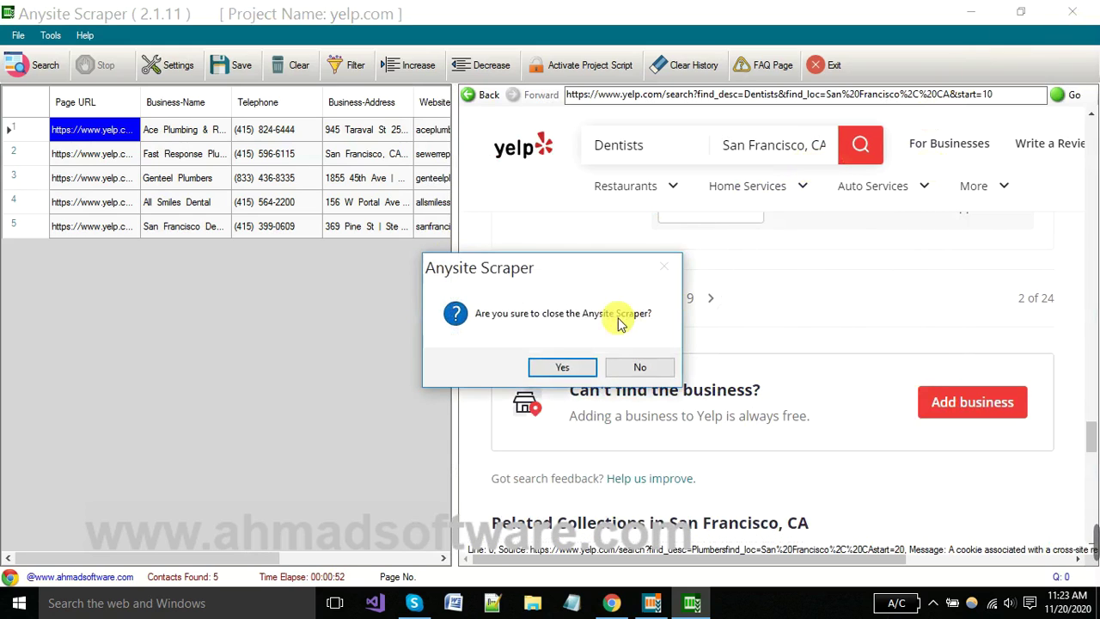
pyautogui.click(569, 368)
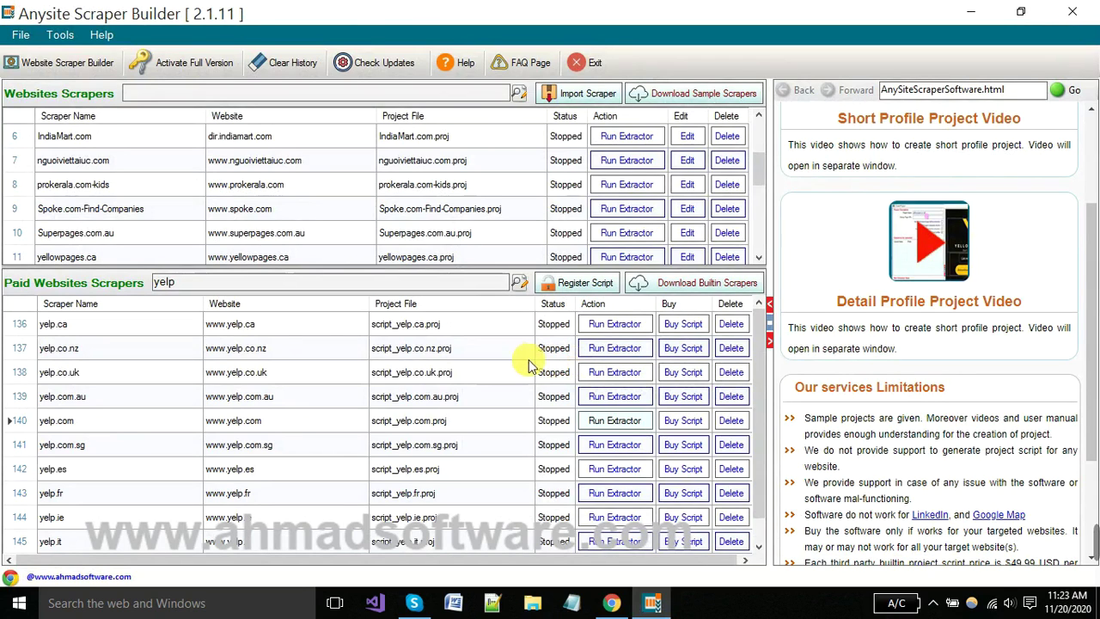
# Clear the yelp search term from the paid website scrapers and browse the list of available scrapers
pyautogui.moveTo(286, 287); pyautogui.dragTo(127, 284)
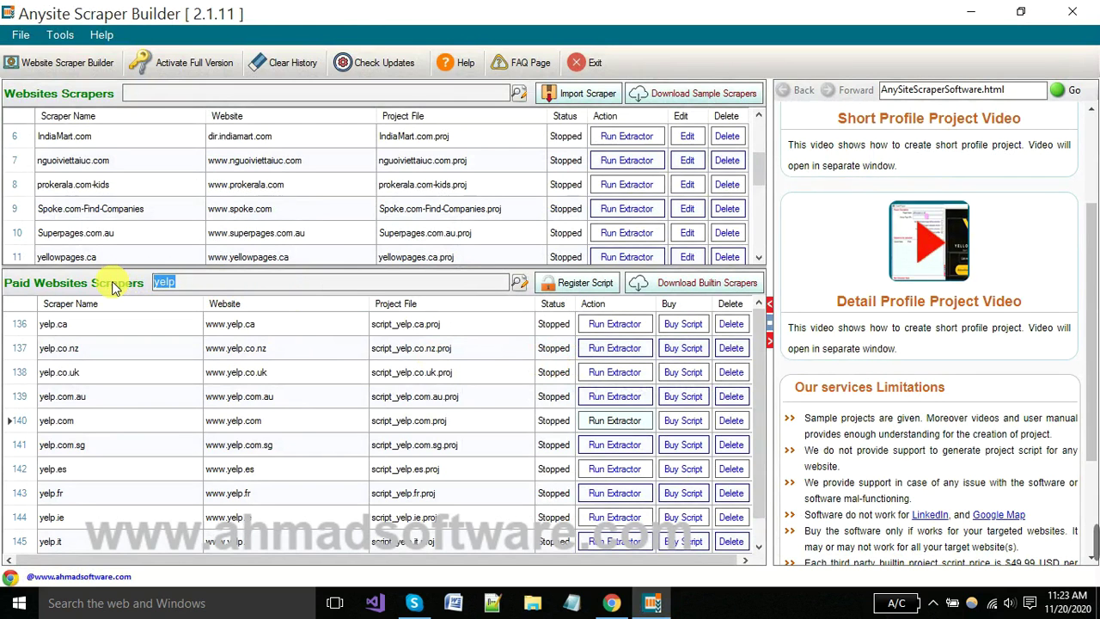
pyautogui.press('BackSpace')
pyautogui.scroll(-2, 516, 361)
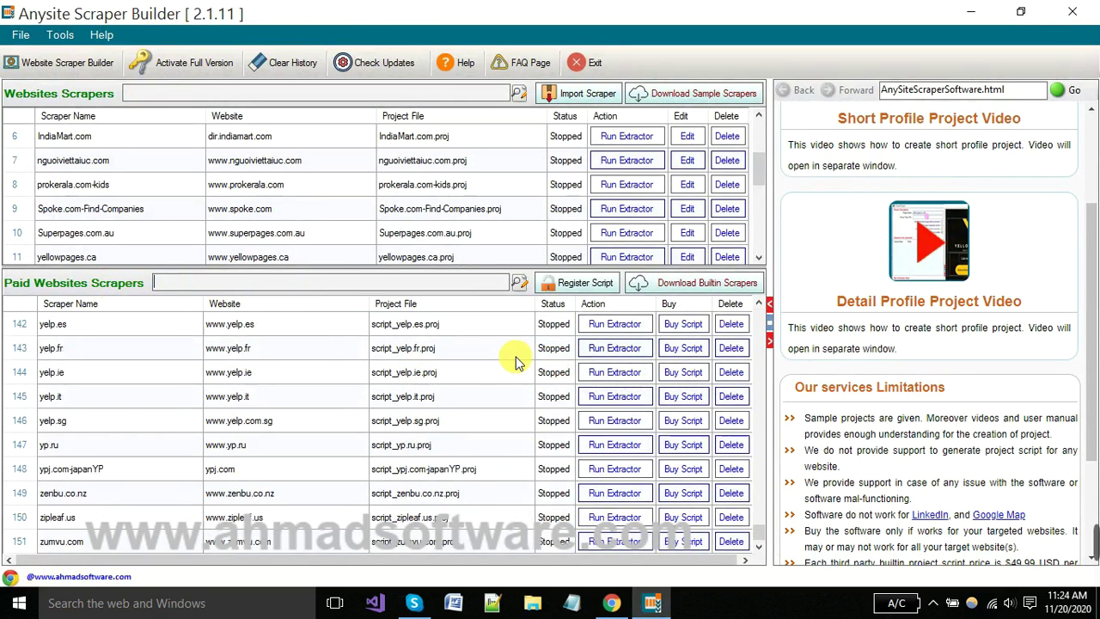
pyautogui.scroll(20, 516, 361)
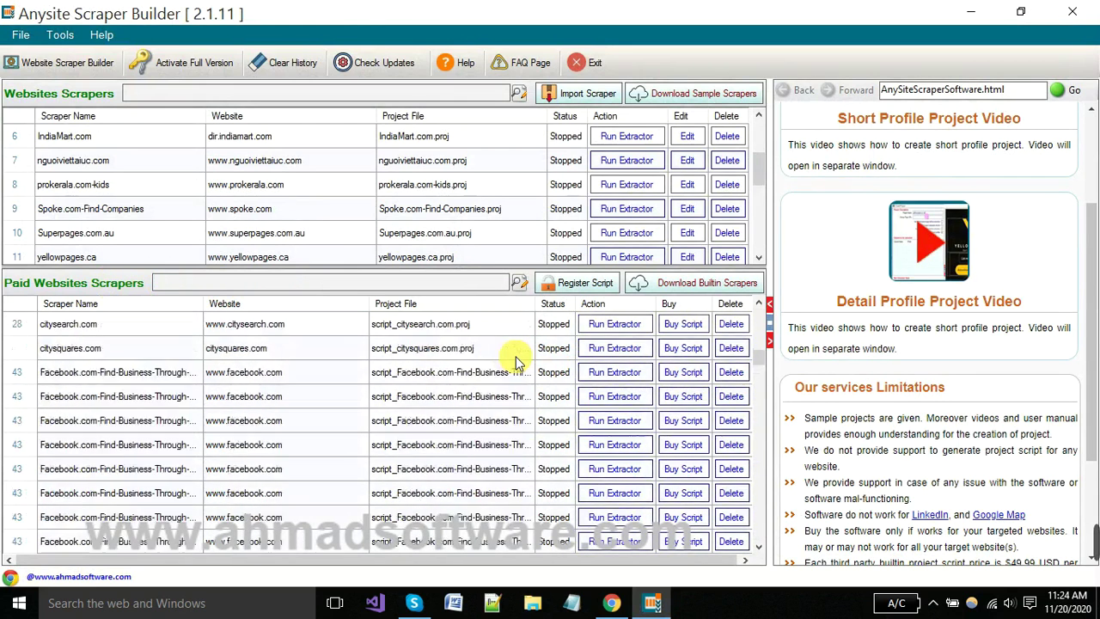
pyautogui.scroll(-12, 516, 359)
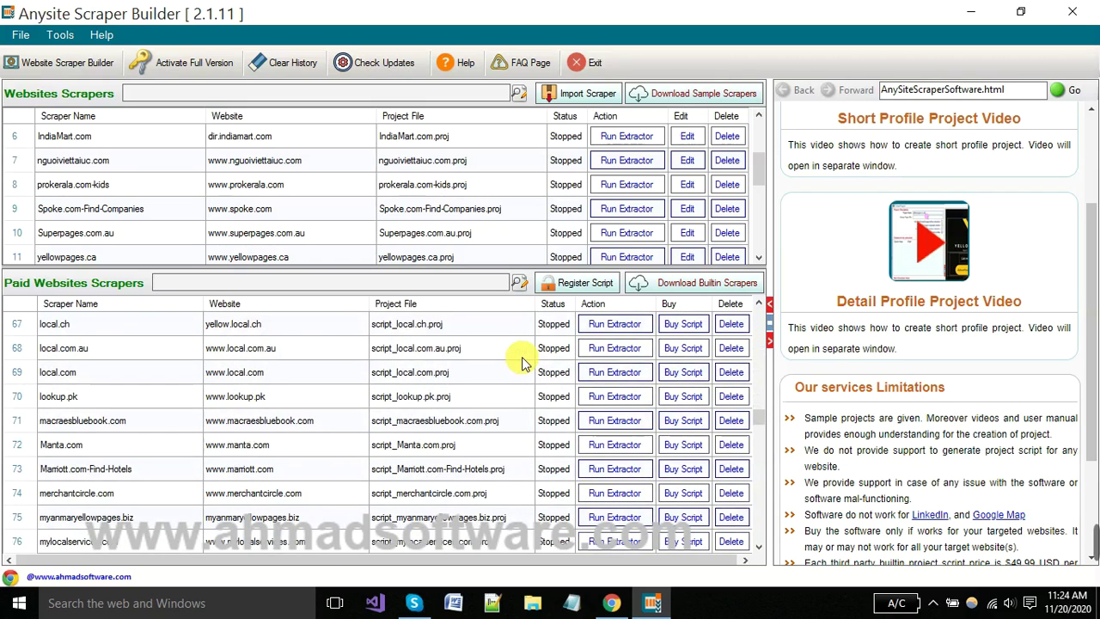